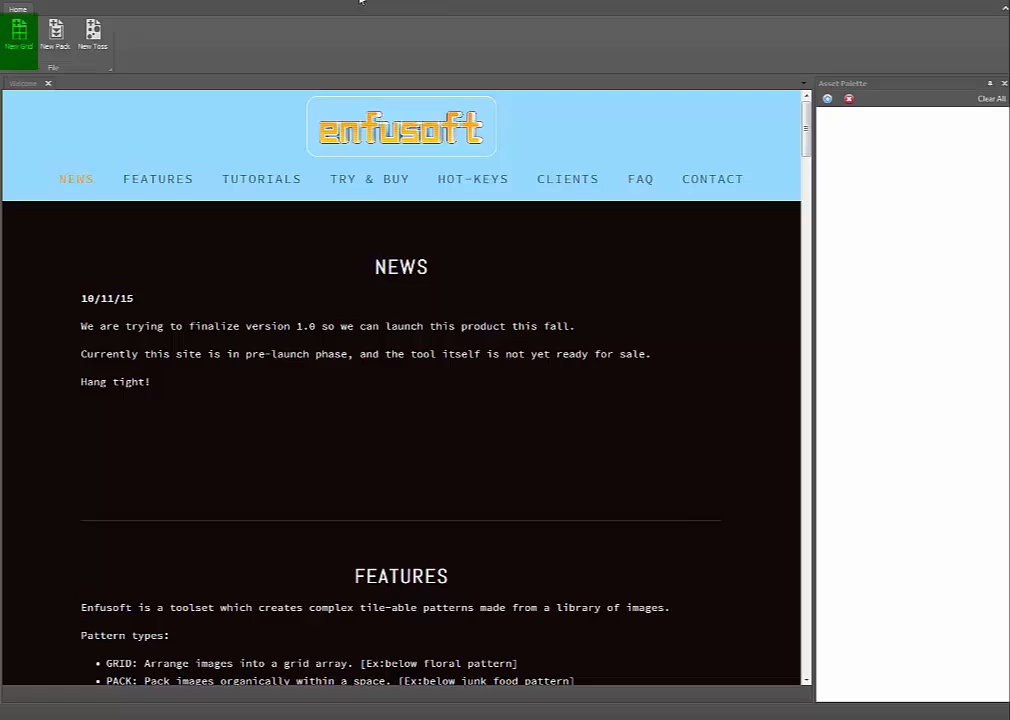
Create a new grid pattern and set its background colour to bright cyan.
left_click(16, 36)
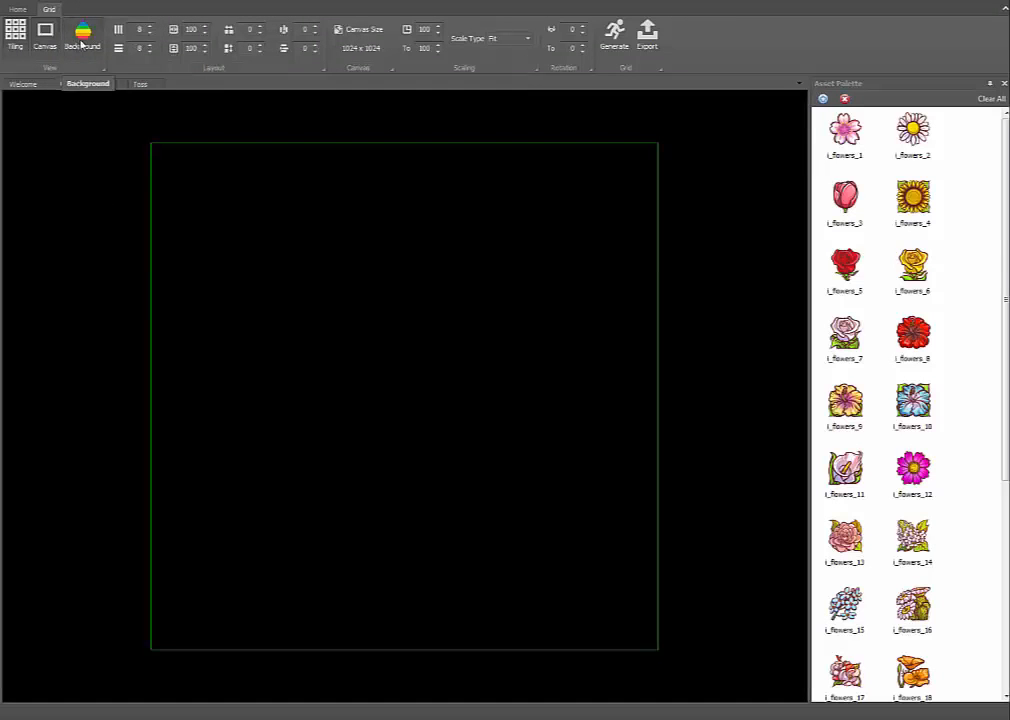
left_click(441, 254)
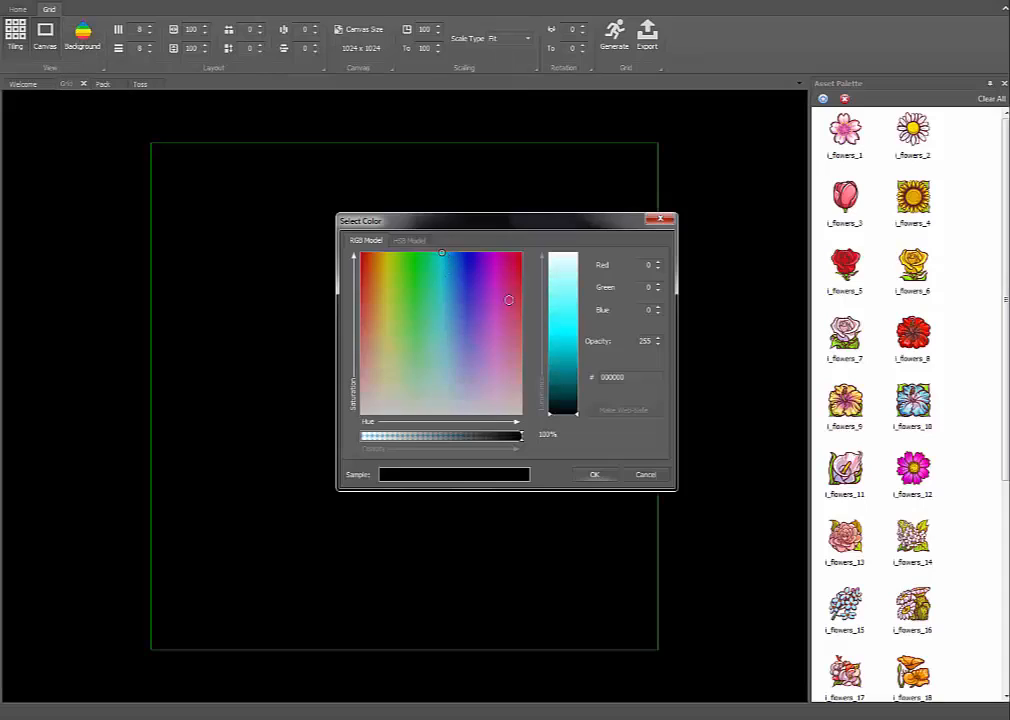
left_click(560, 331)
left_click(594, 473)
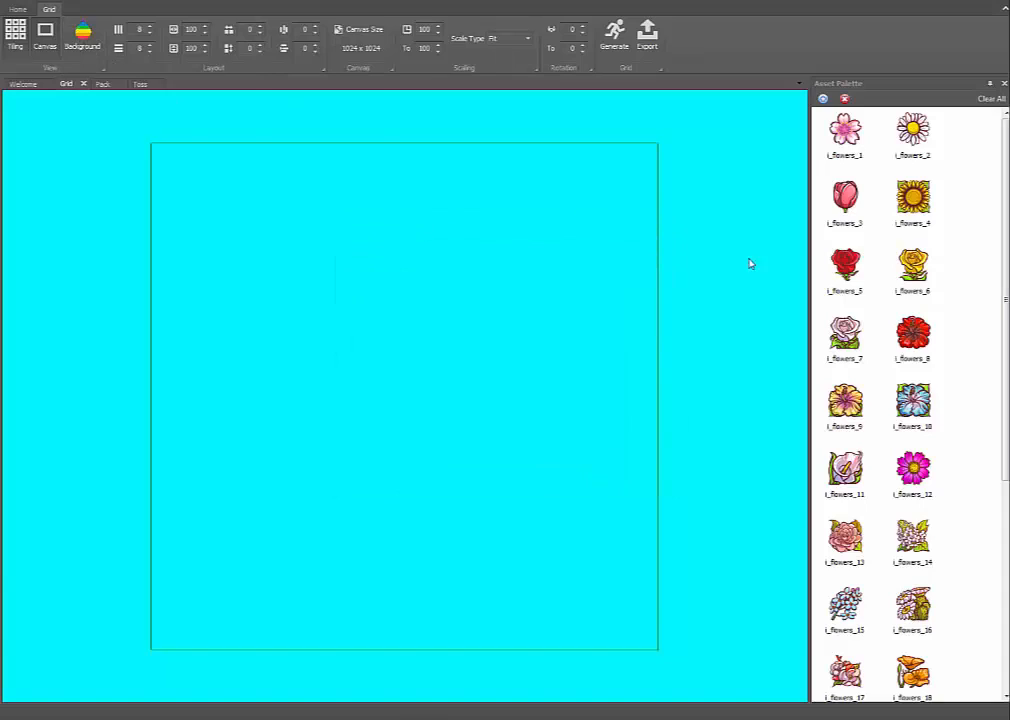
Generate the flower grid and set it to 4 columns and 4 rows with cells 120 wide and 120 high.
left_click(613, 33)
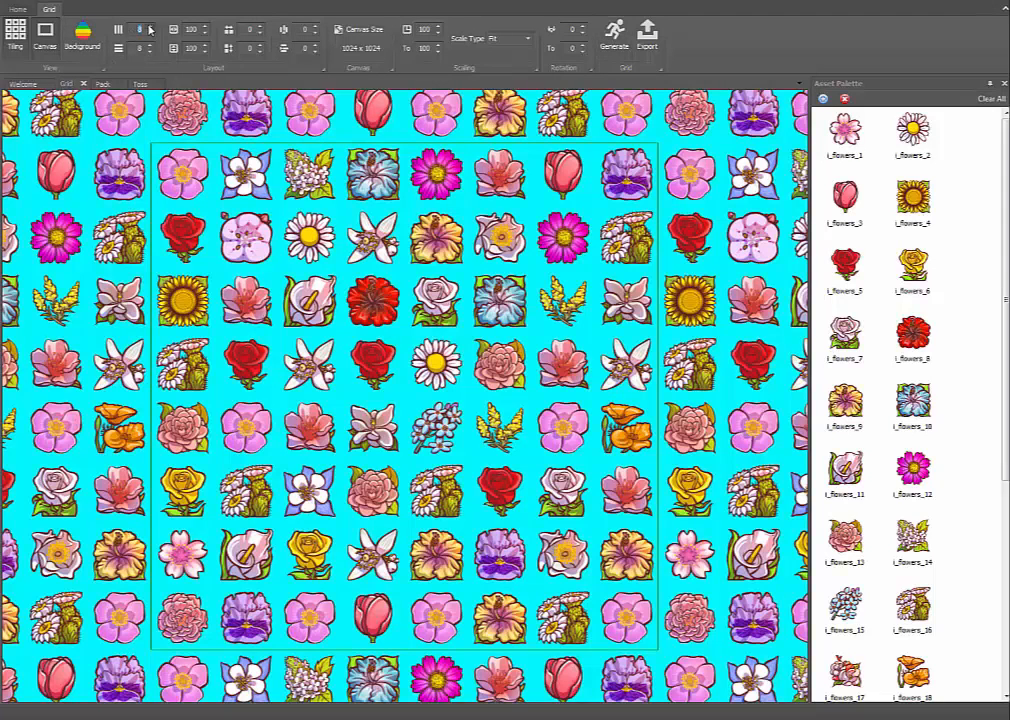
type("44")
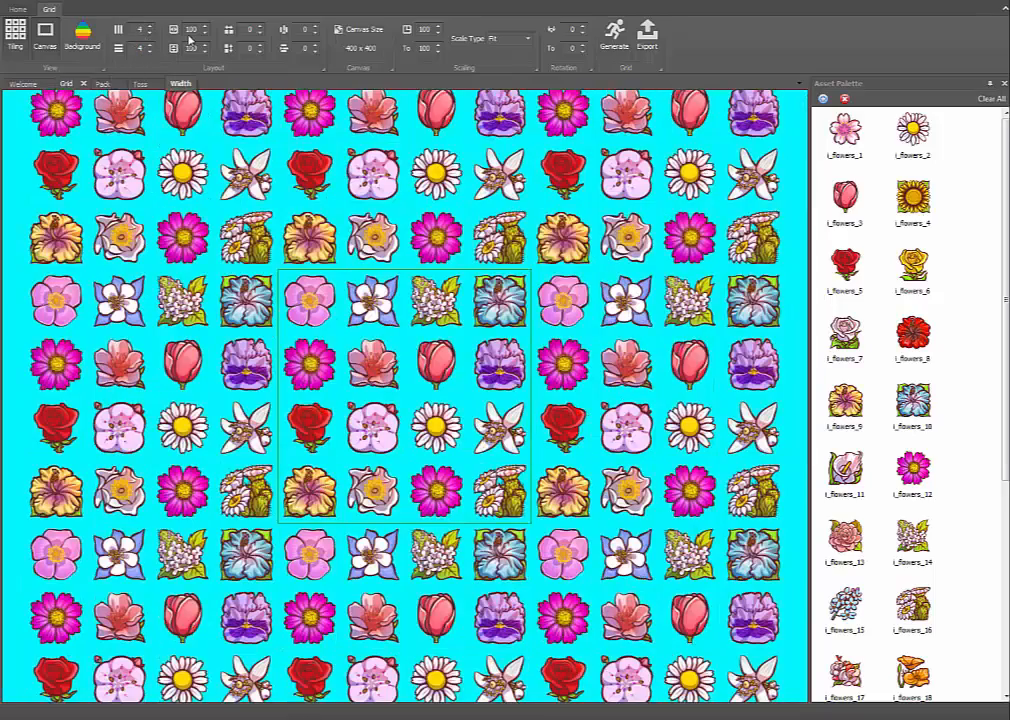
type("120")
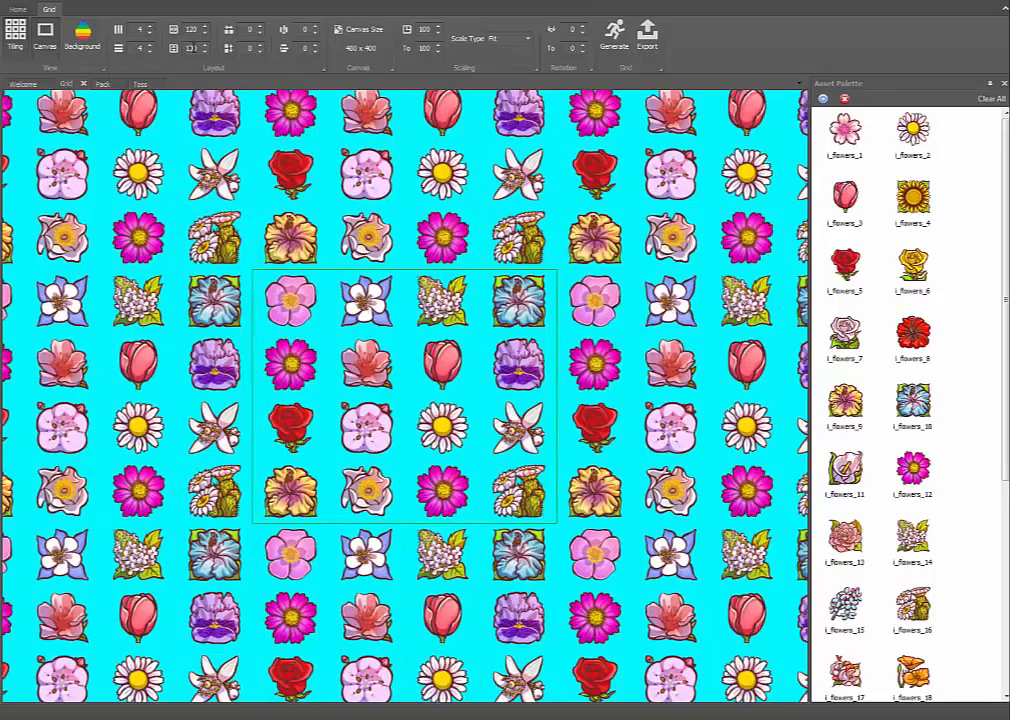
type("120")
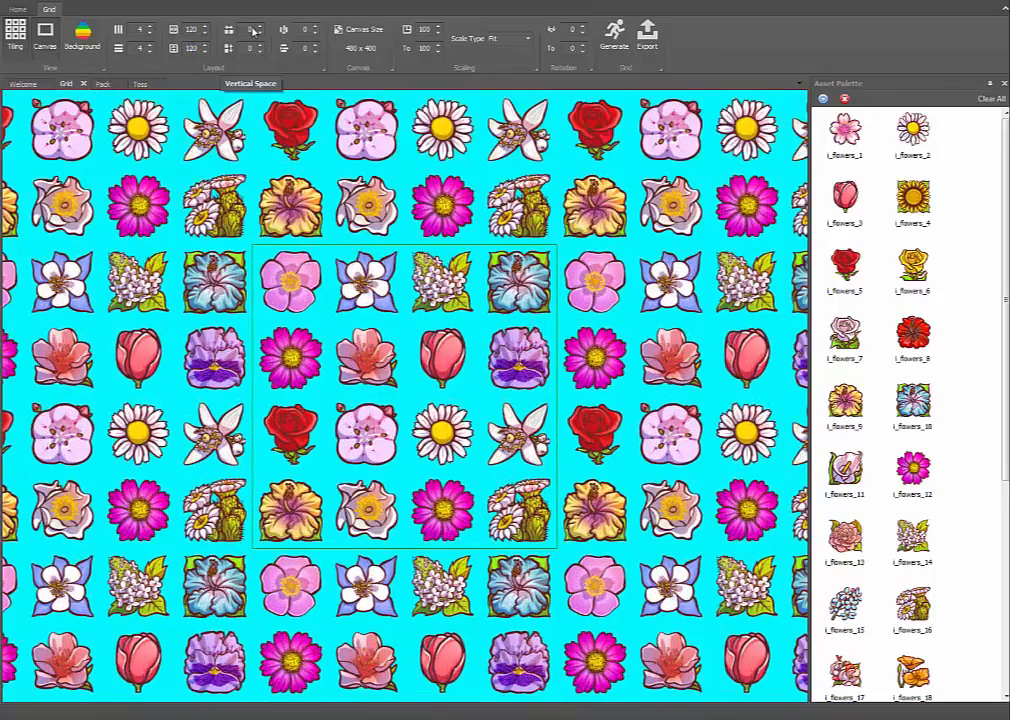
Set the grid's horizontal and vertical spacing to 20 and the column offset to 60.
type("20")
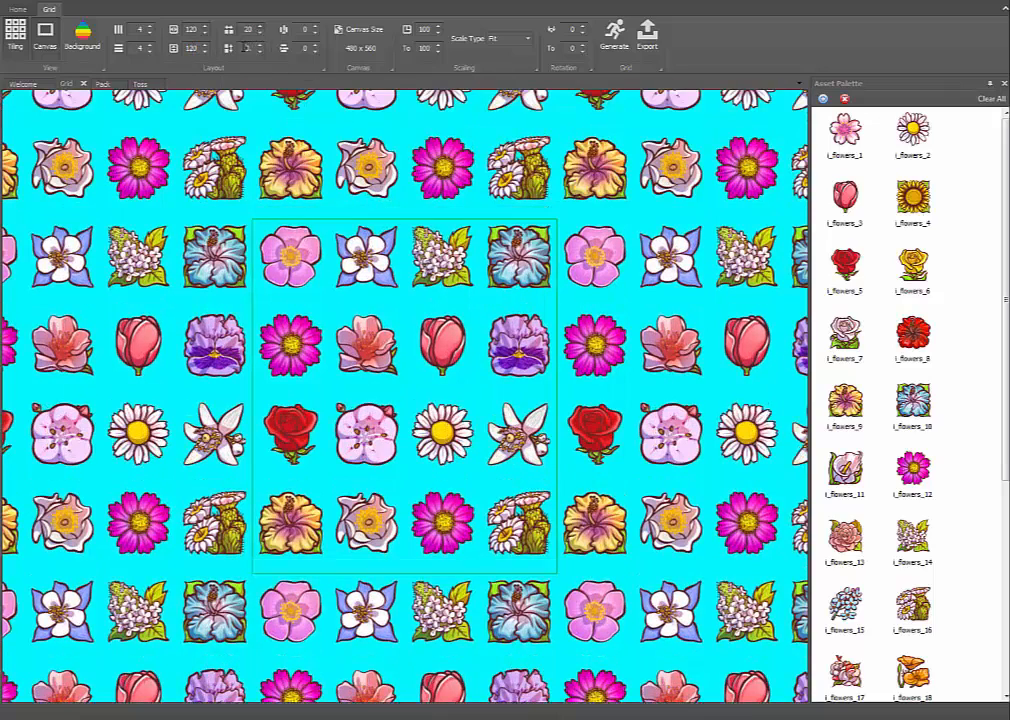
type("40")
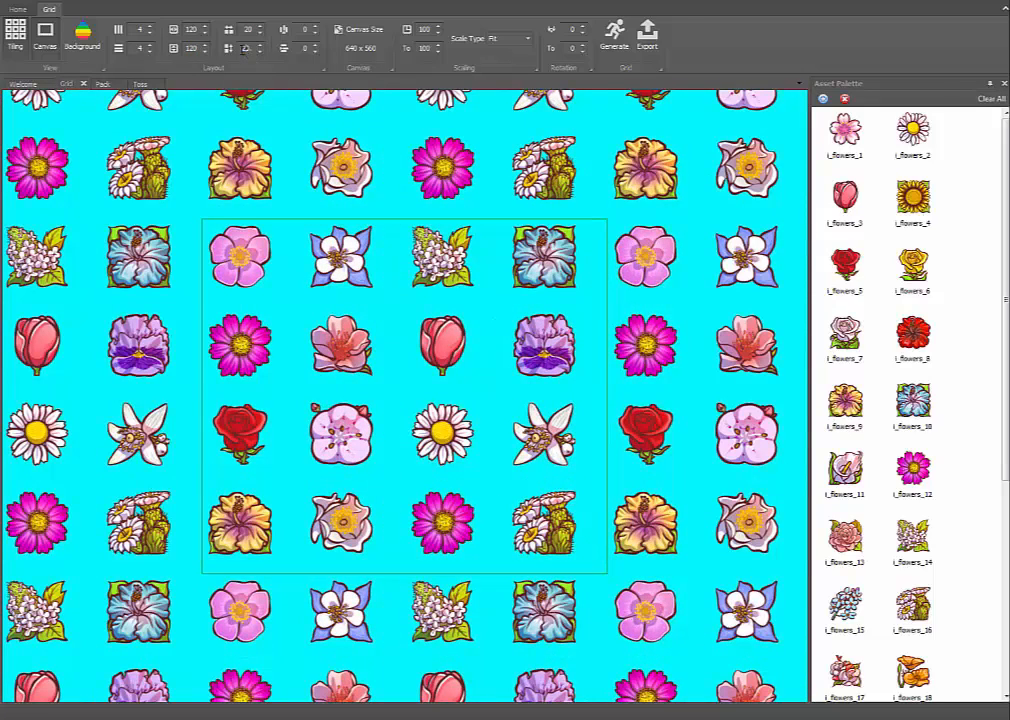
type("60")
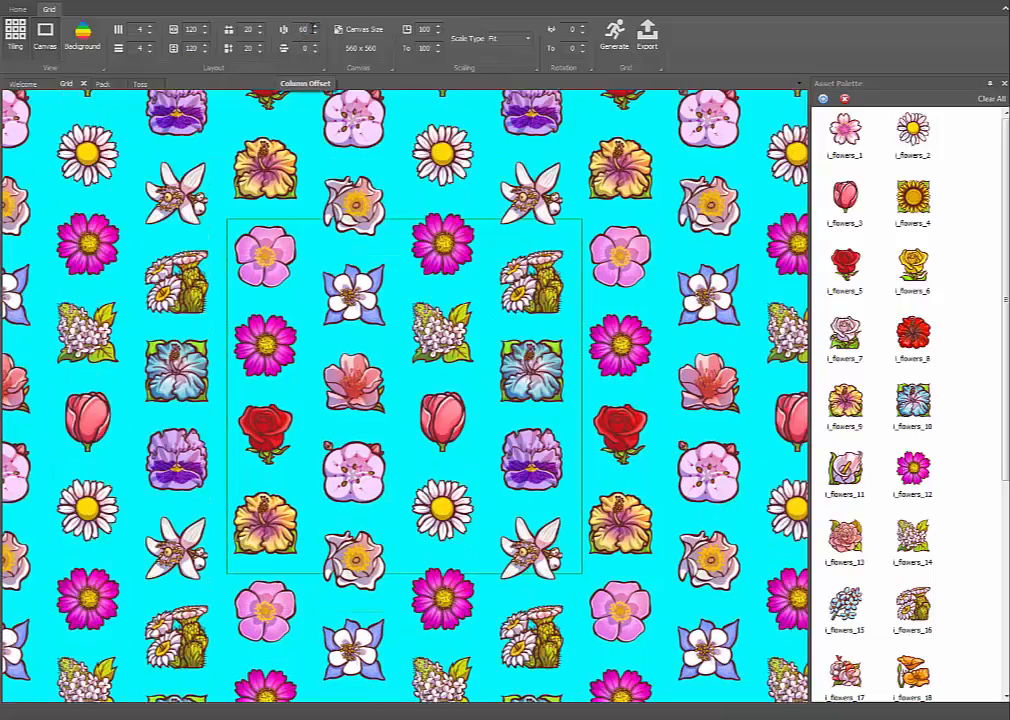
Regenerate the column-offset flower arrangement several times.
left_click(618, 43)
left_click(618, 43)
left_click(618, 43)
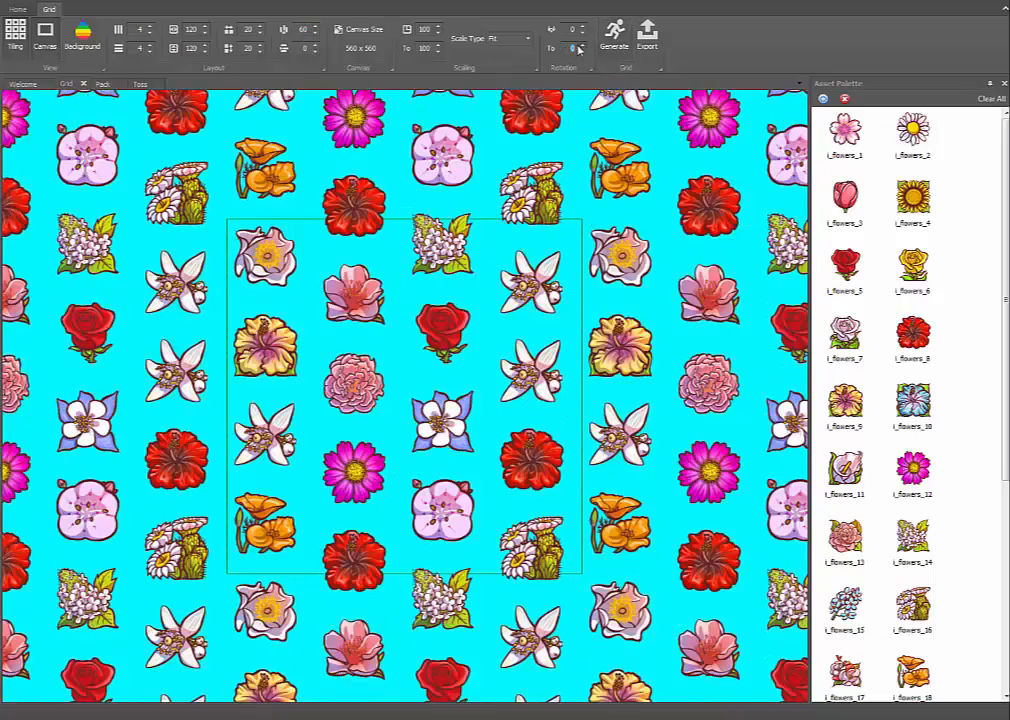
Set the maximum rotation angle to 30, regenerate the flowers repeatedly, and raise the maximum angle to 360.
key("Return")
left_click(612, 40)
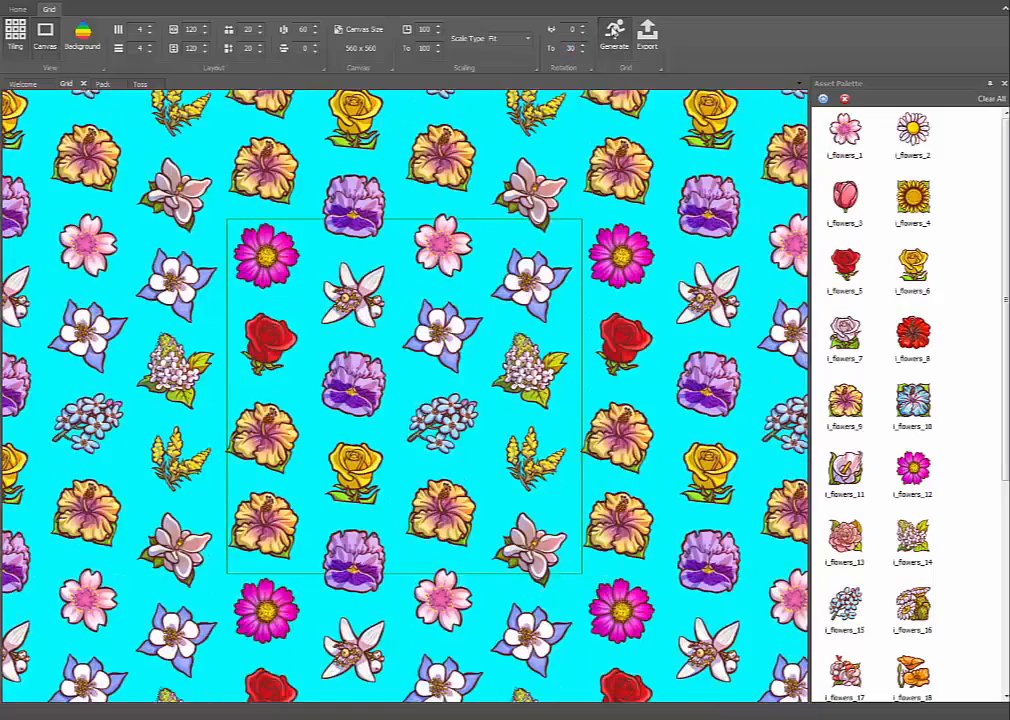
left_click(612, 40)
left_click(612, 40)
type("360")
key("Return")
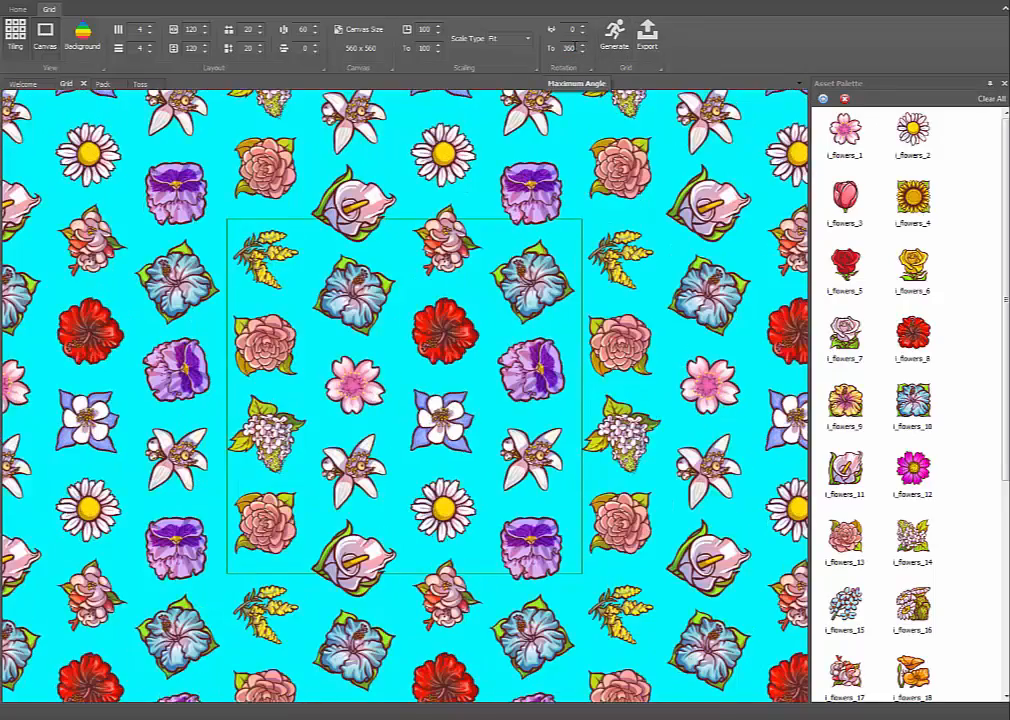
Set the column offset to 0 and the row offset to 60.
type("0")
key("Return")
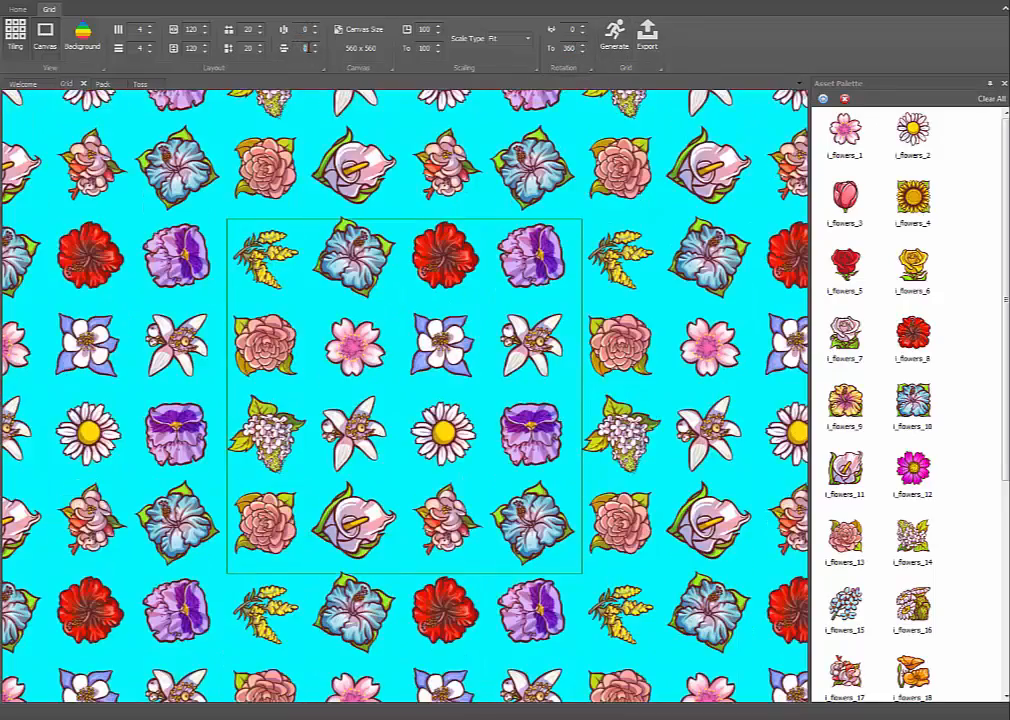
type("60")
key("Return")
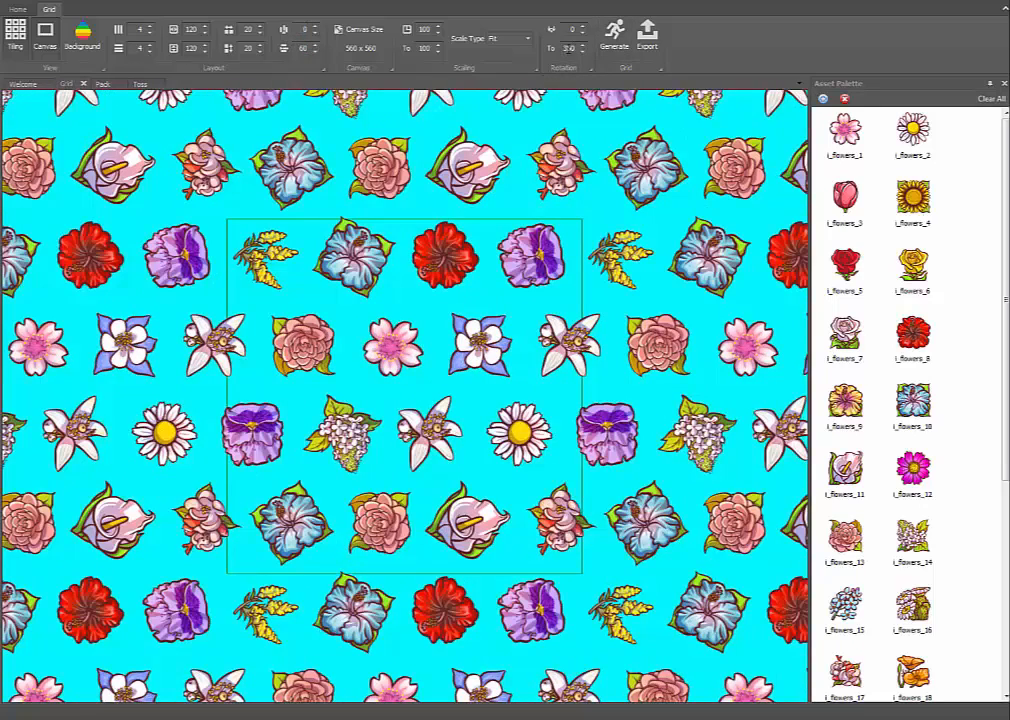
Set the maximum rotation angle to 0 and the flower scaling range to 120 and 80.
type("0")
key("Return")
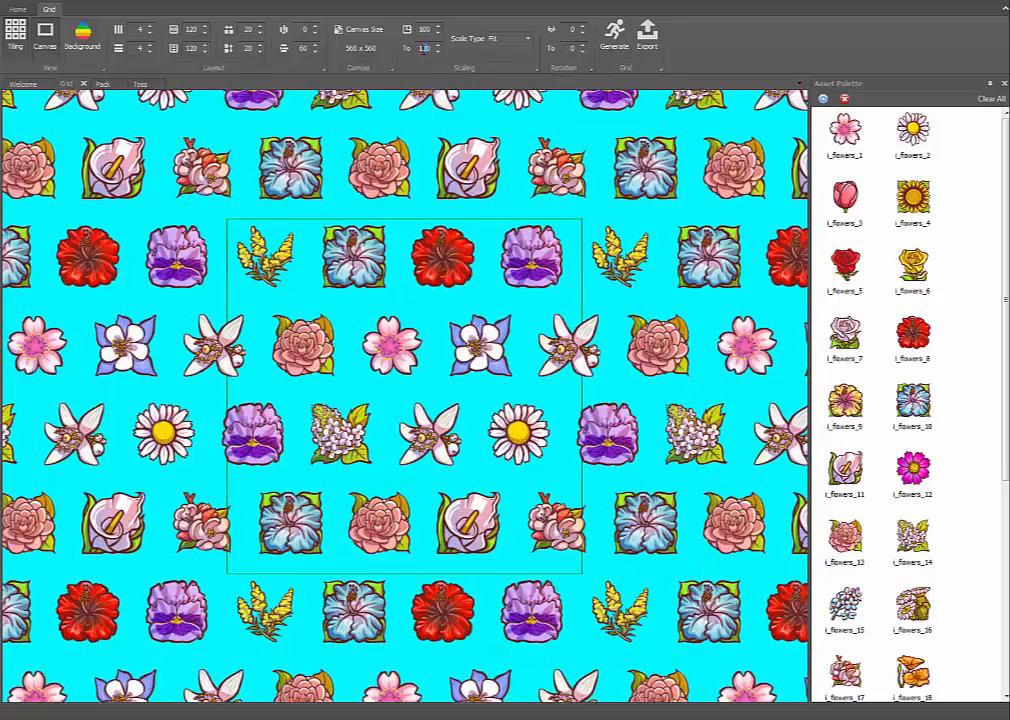
type("80")
key("Return")
left_click(424, 29)
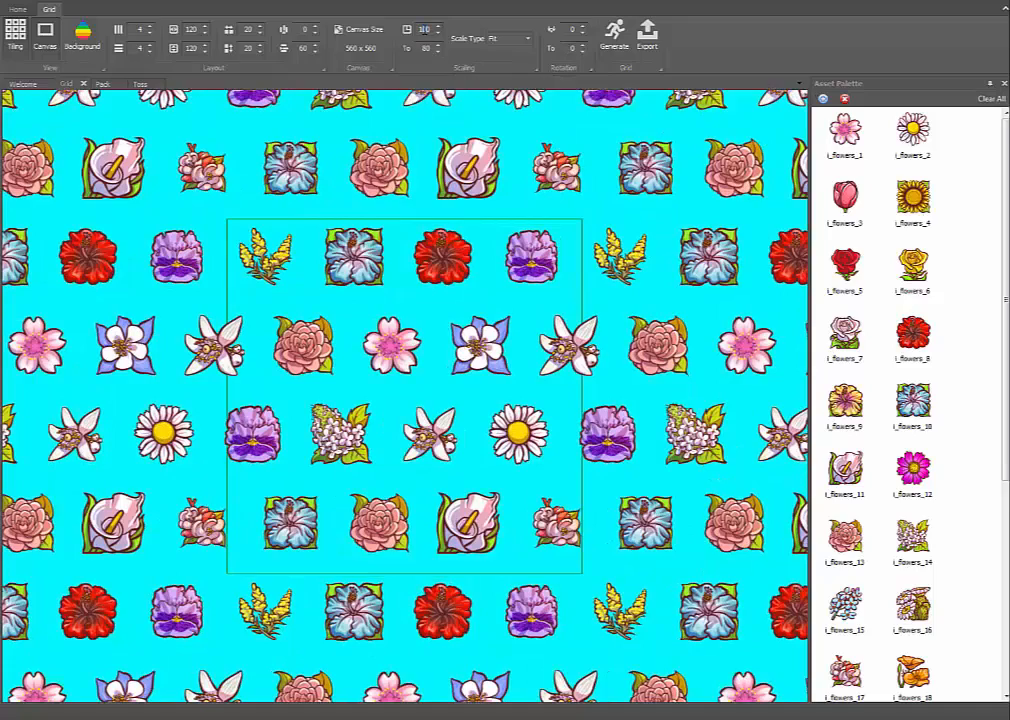
type("120")
key("Return")
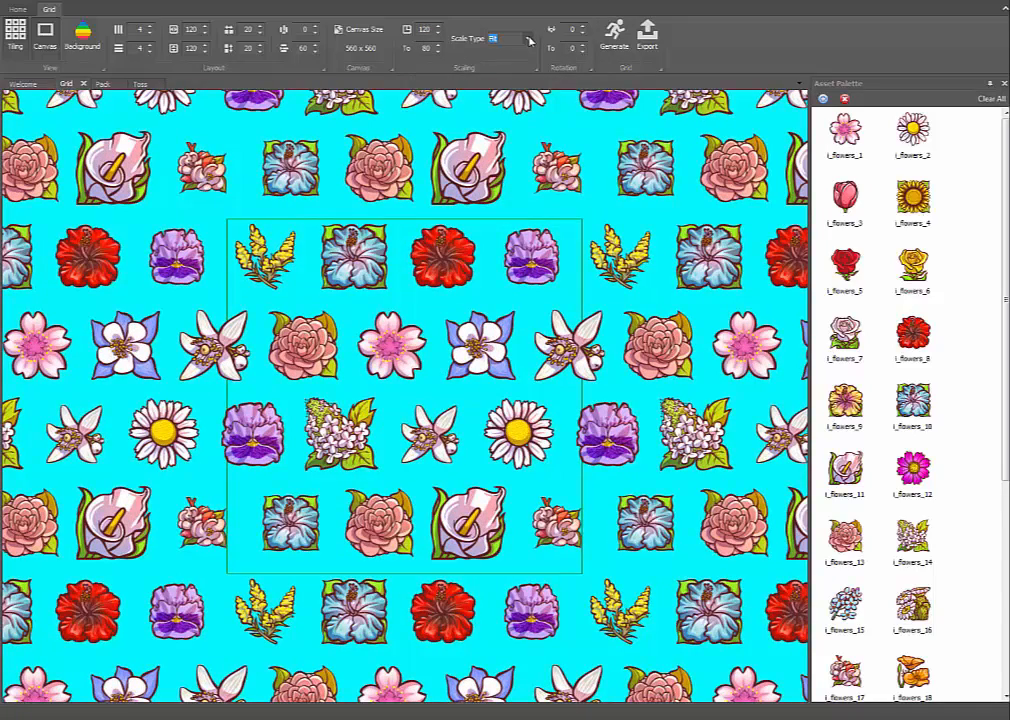
Try the other scale types, including Original, and return the scale type to Fit.
left_click(530, 40)
left_click(507, 61)
left_click(528, 39)
left_click(502, 70)
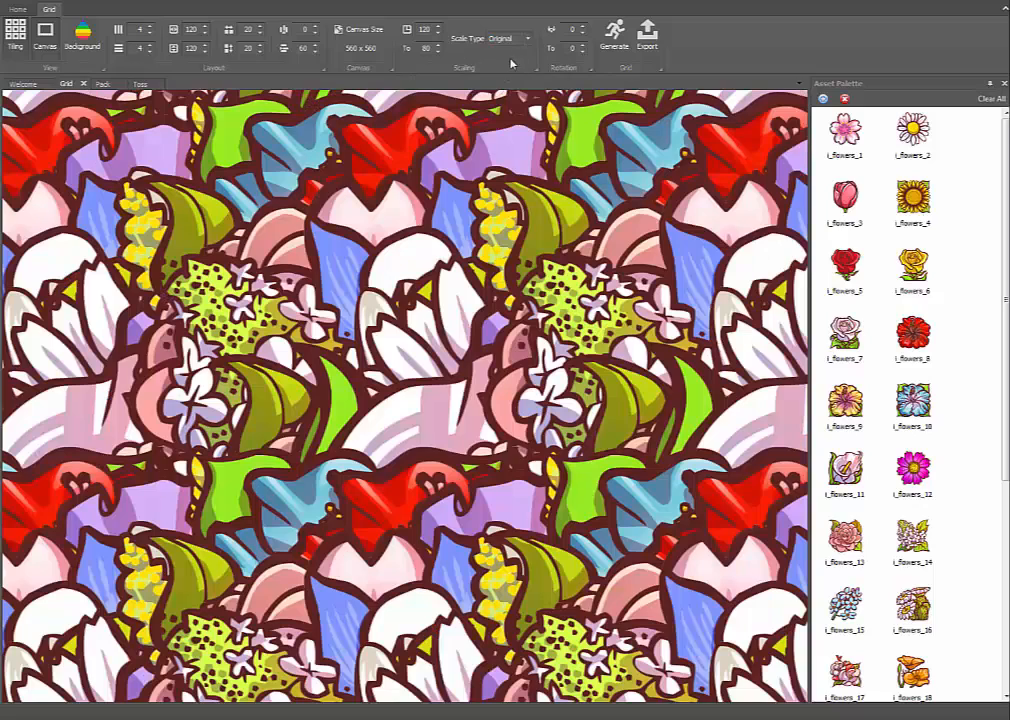
left_click(528, 40)
left_click(493, 50)
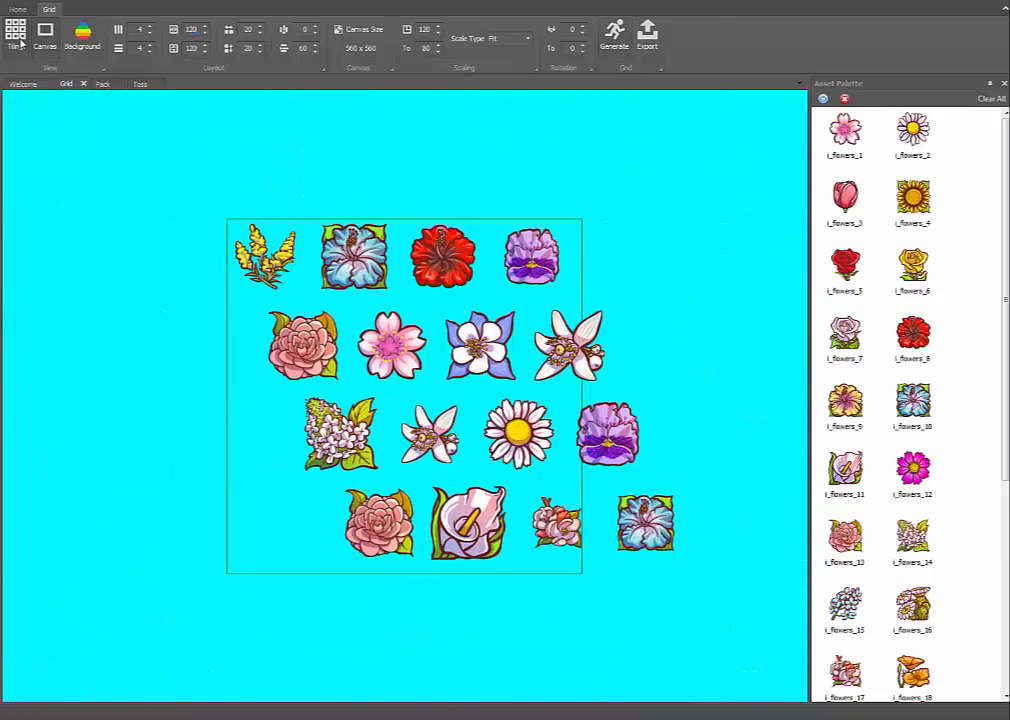
Set the grid to 8 columns and 8 rows and reduce the spacing to 0.
double_click(141, 48)
type("8")
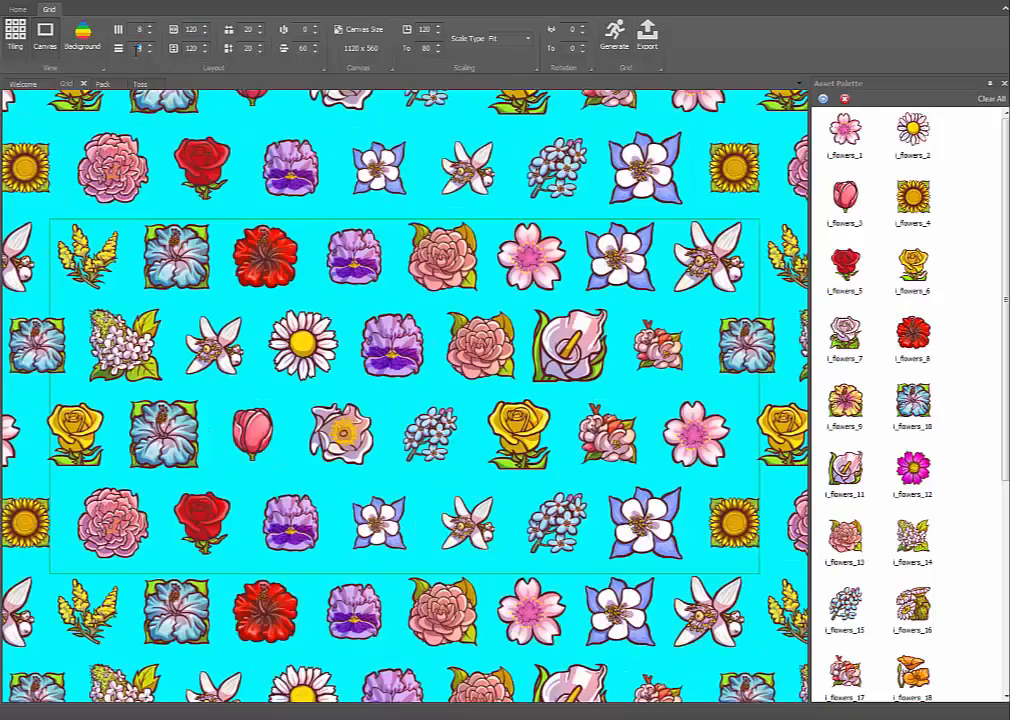
type("0")
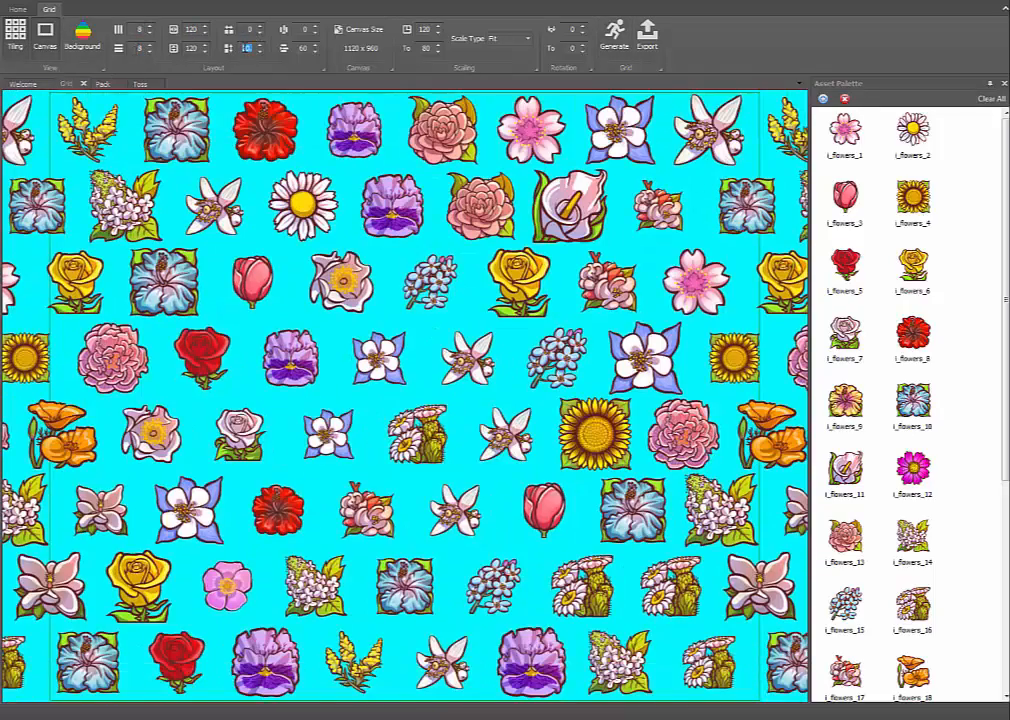
Set both the width and height of the grid cells to 100.
type("100")
key("Return")
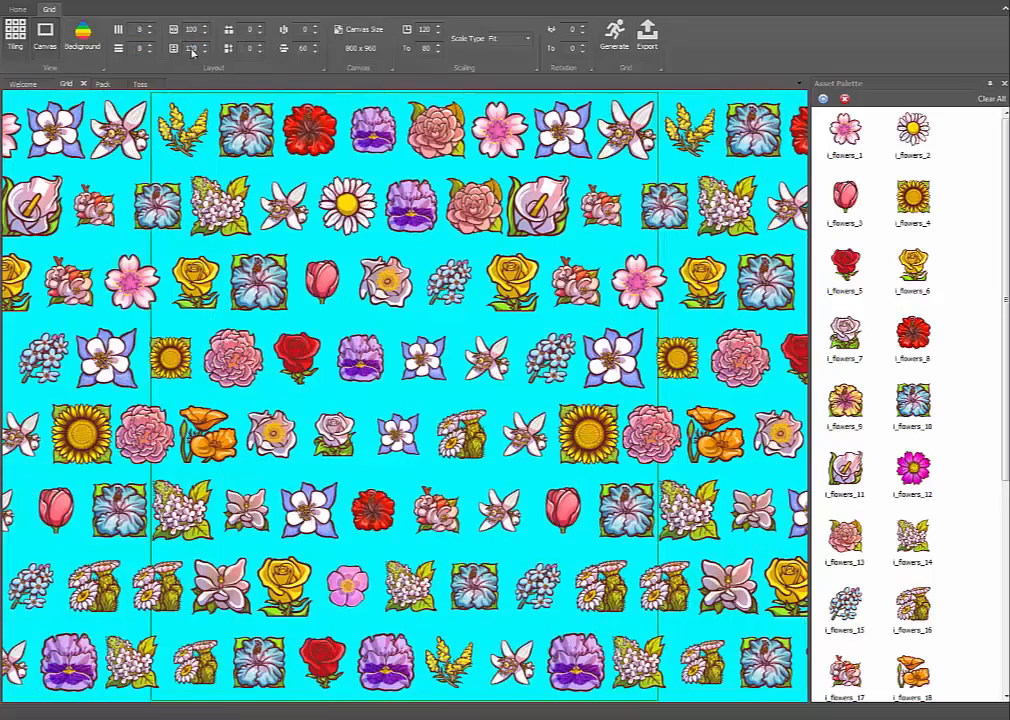
double_click(191, 48)
type("100")
key("Return")
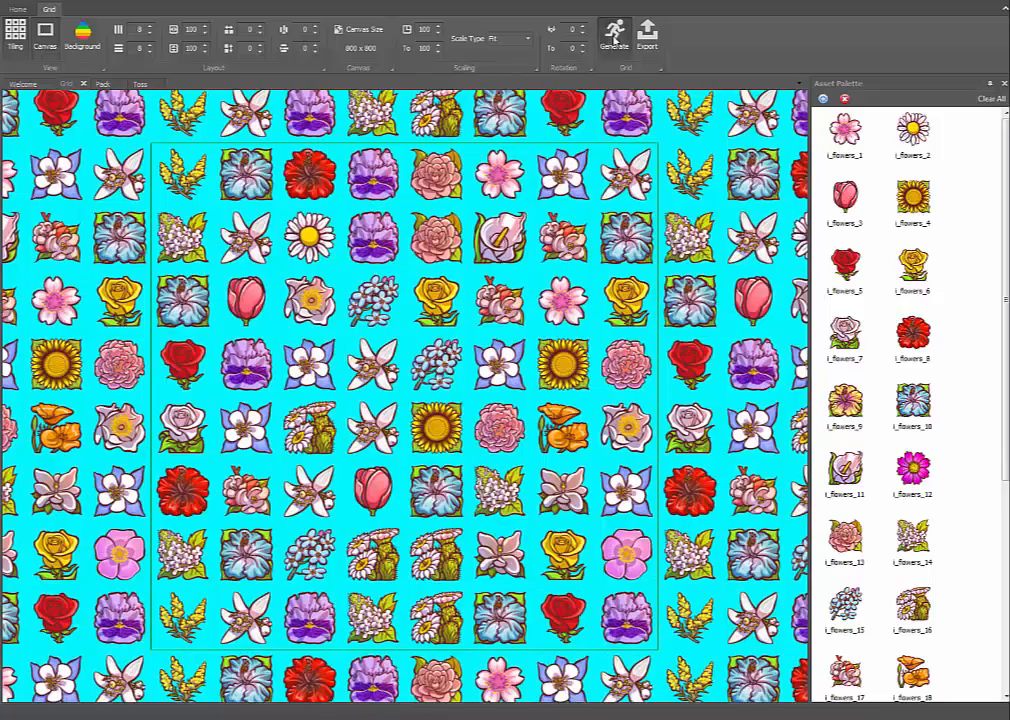
Regenerate the 8 × 8 flower grid several times to get new random arrangements.
left_click(614, 30)
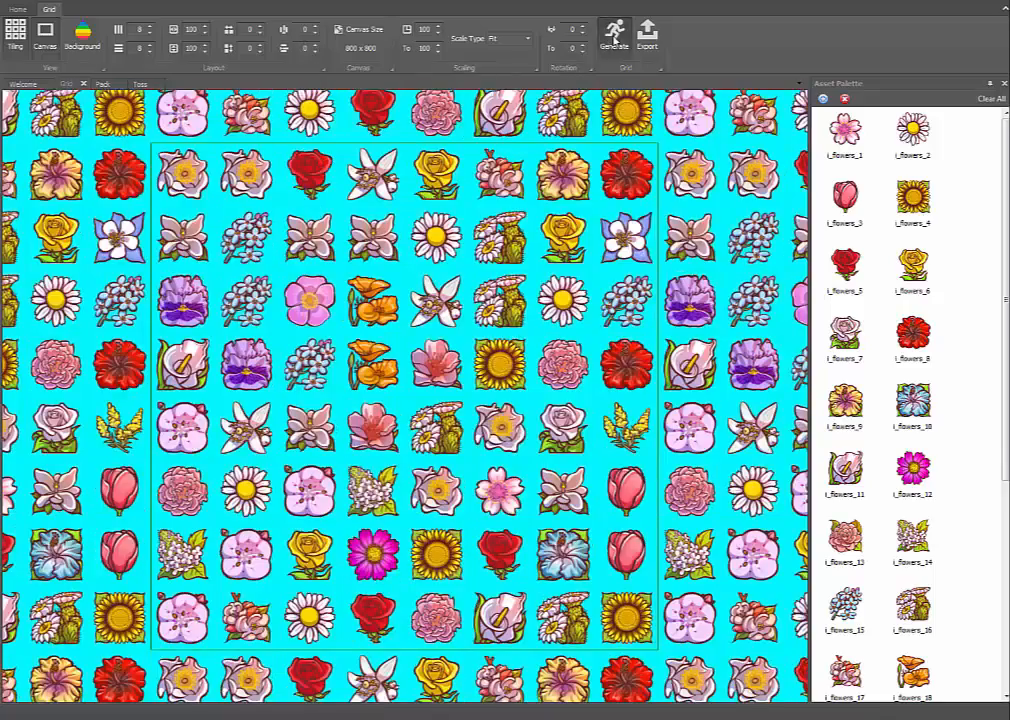
left_click(614, 30)
left_click(614, 30)
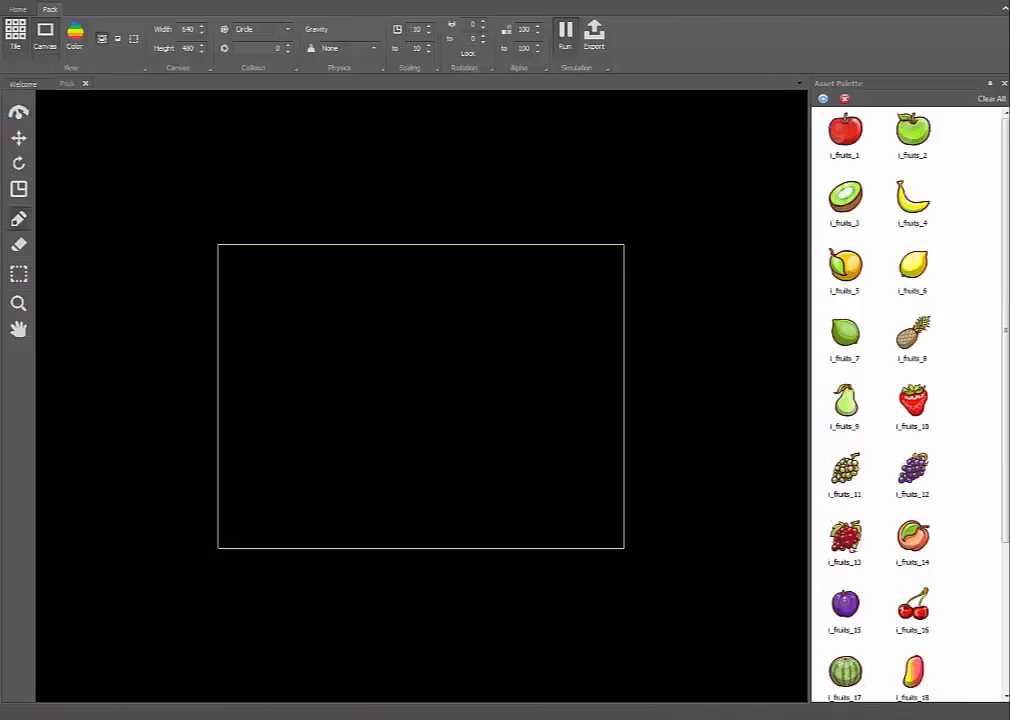
Toggle the fruit pack's simulation and set its gravity to Down.
left_click(565, 38)
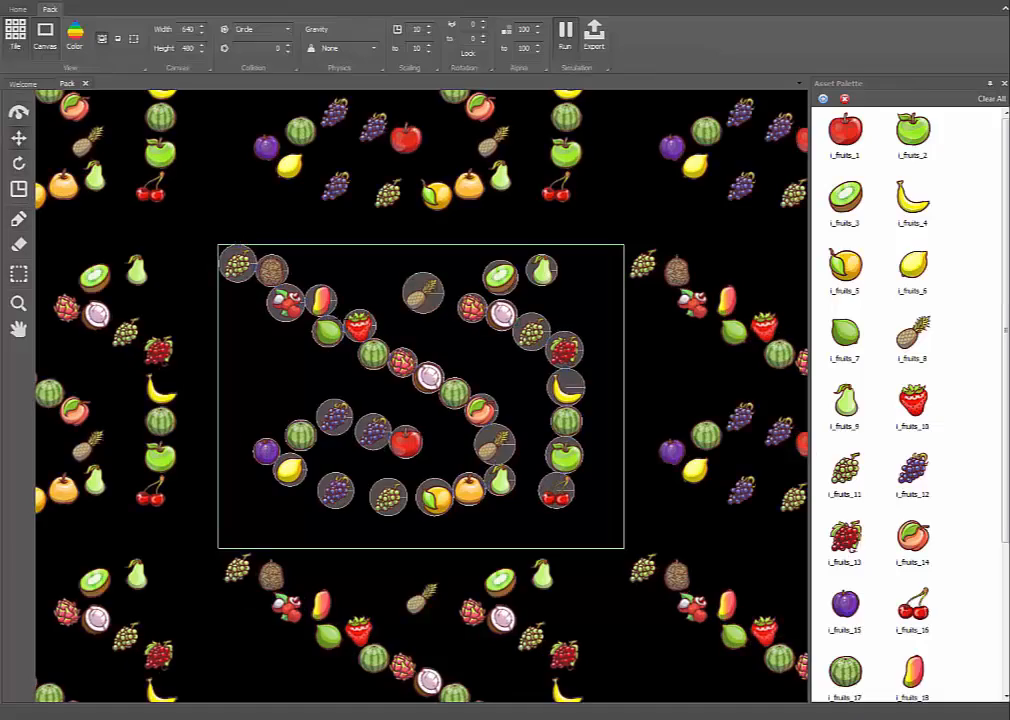
left_click(373, 48)
left_click(346, 90)
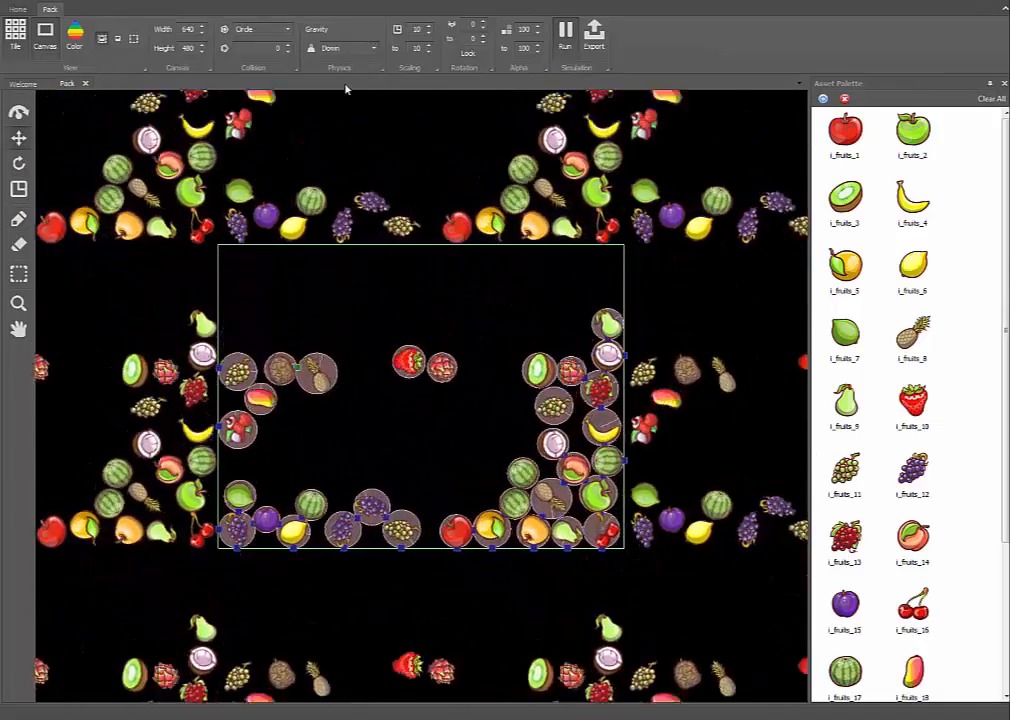
Fill the pack with more fruits using a maximum scaling of 15, and widen the scaling range to 5–20.
double_click(417, 49)
type("15")
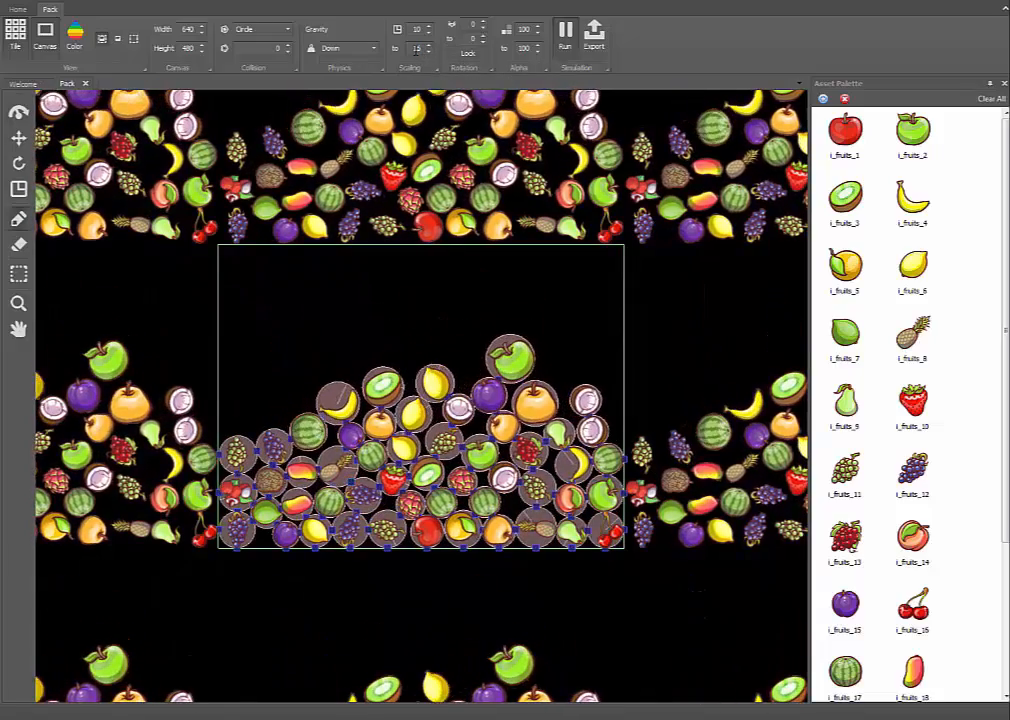
double_click(416, 49)
type("20")
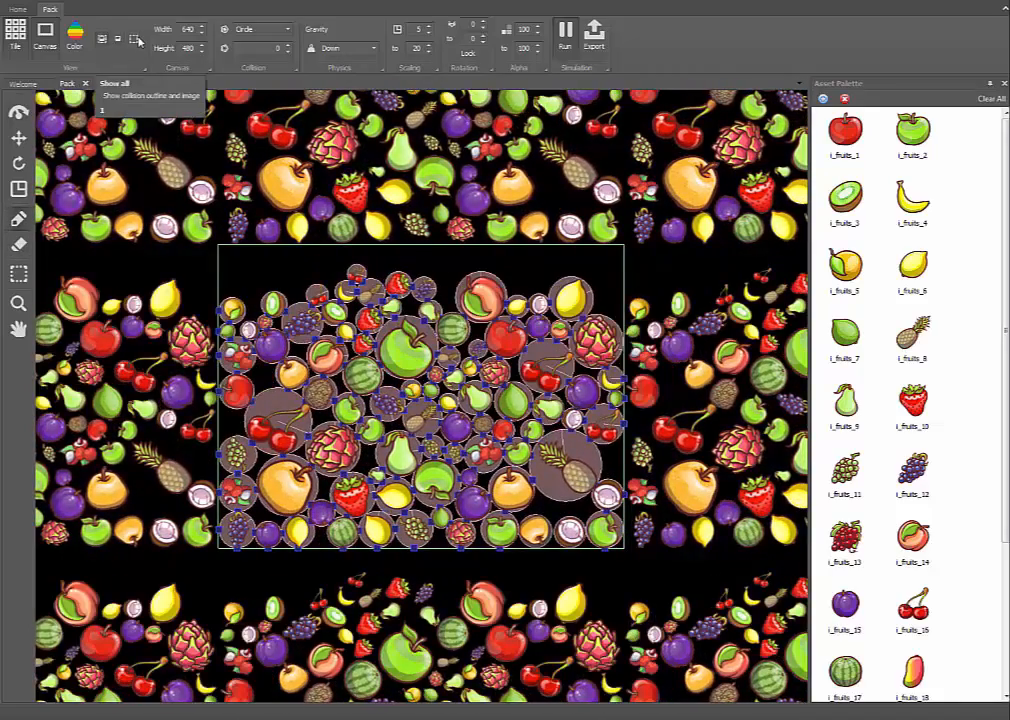
Switch to the outline-only view and return to showing both collision outlines and images.
left_click(134, 39)
left_click(102, 39)
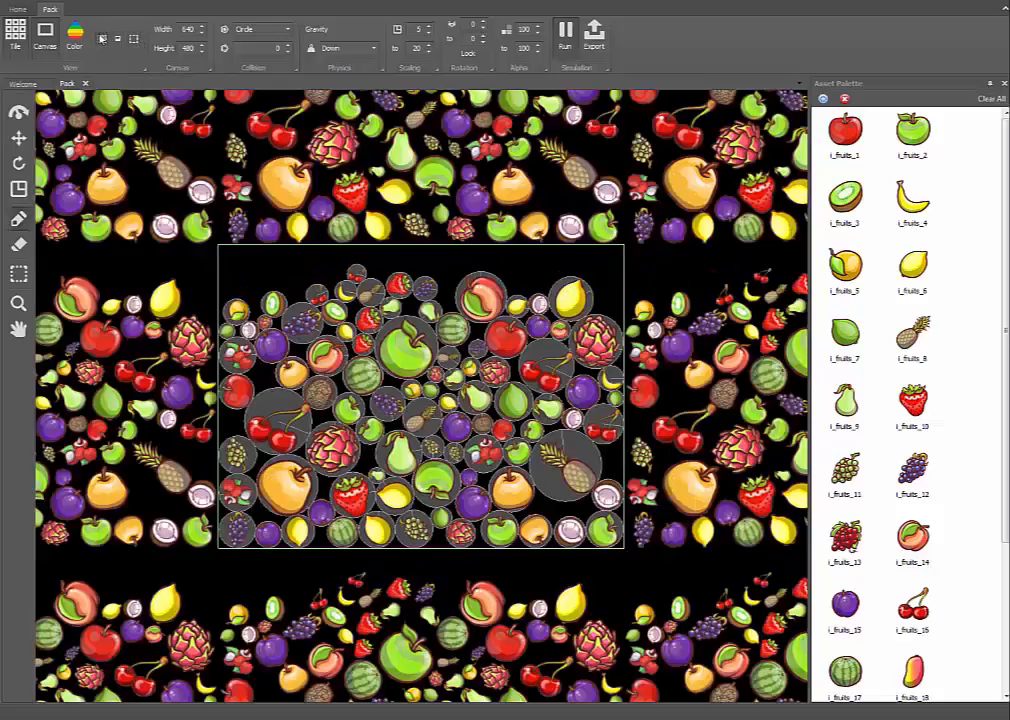
Try a green background colour for the fruit pack and change it to red.
left_click(75, 35)
left_click_drag(437, 302, 417, 253)
left_click(566, 331)
left_click(583, 479)
left_click(75, 37)
left_click_drag(518, 267, 521, 253)
left_click(594, 474)
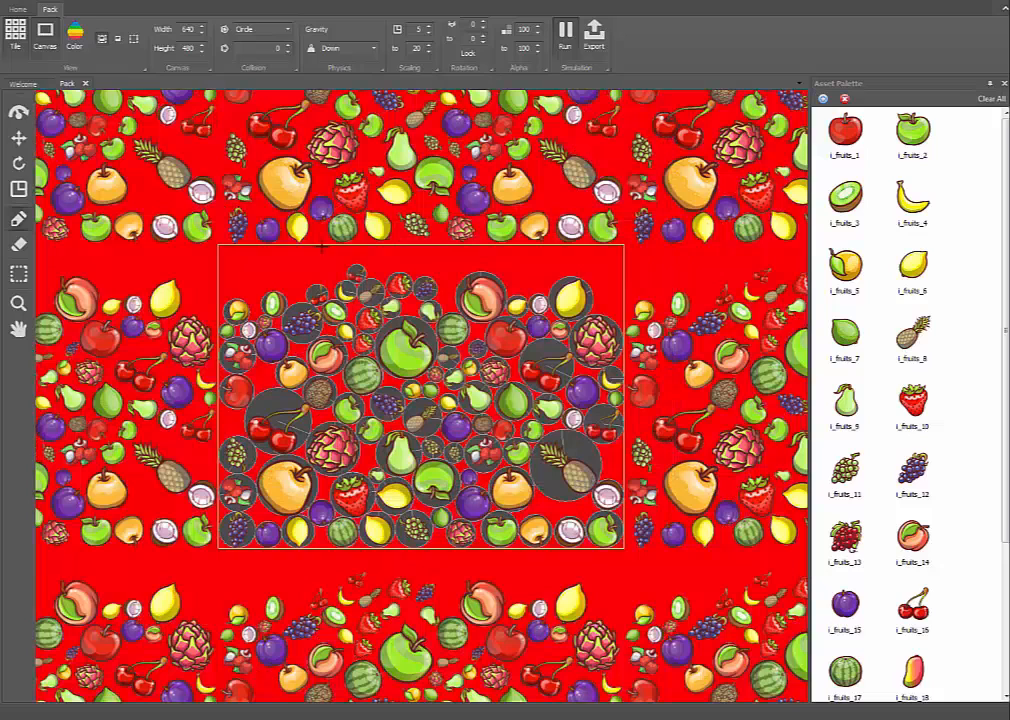
Turn off tiling and cycle through the image, outline and show-all display modes for the packed fruits.
left_click(17, 36)
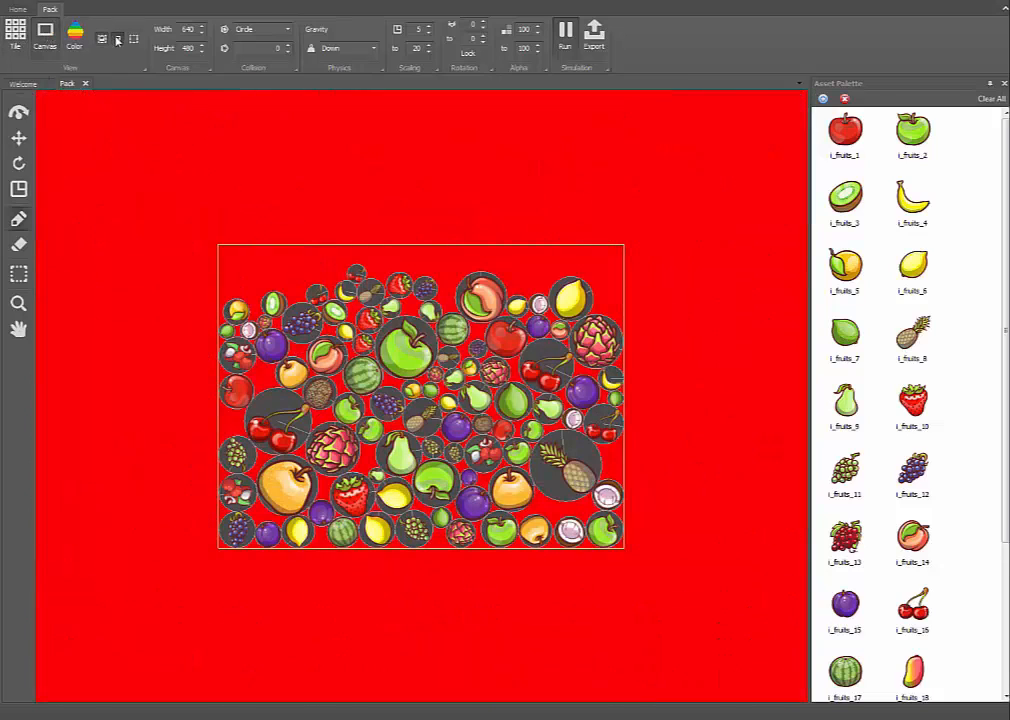
left_click(117, 40)
left_click(133, 40)
left_click(133, 40)
left_click(117, 40)
left_click(102, 40)
left_click(102, 40)
Set the fruit pack's background colour to cyan 02EBFA and turn tiling back on.
left_click(75, 37)
left_click(442, 256)
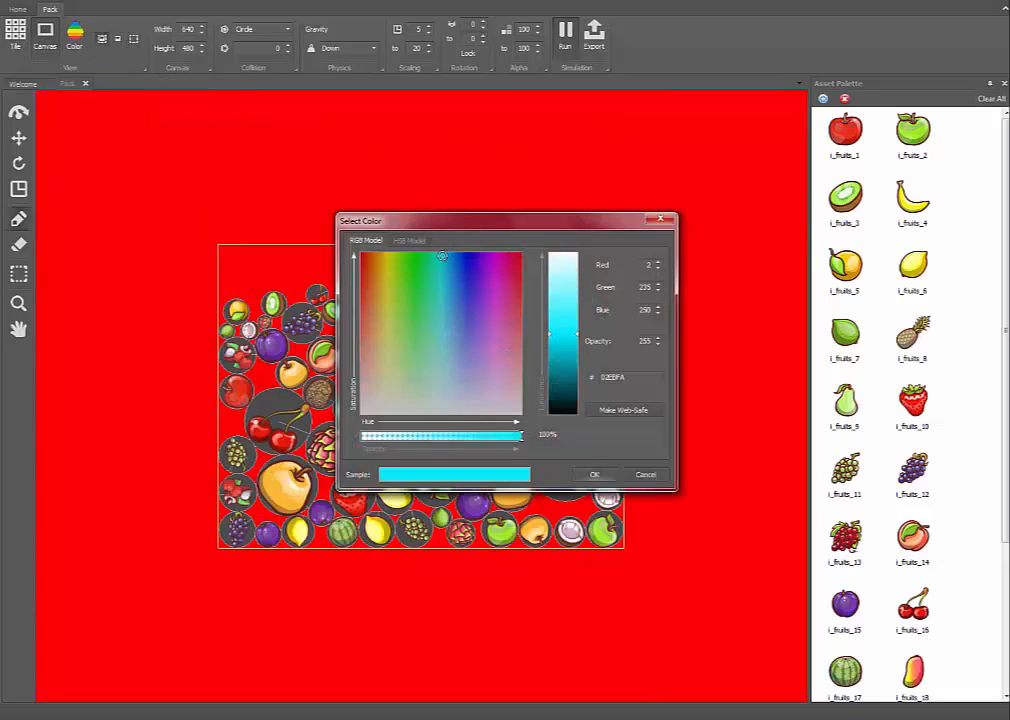
left_click(594, 474)
left_click(17, 36)
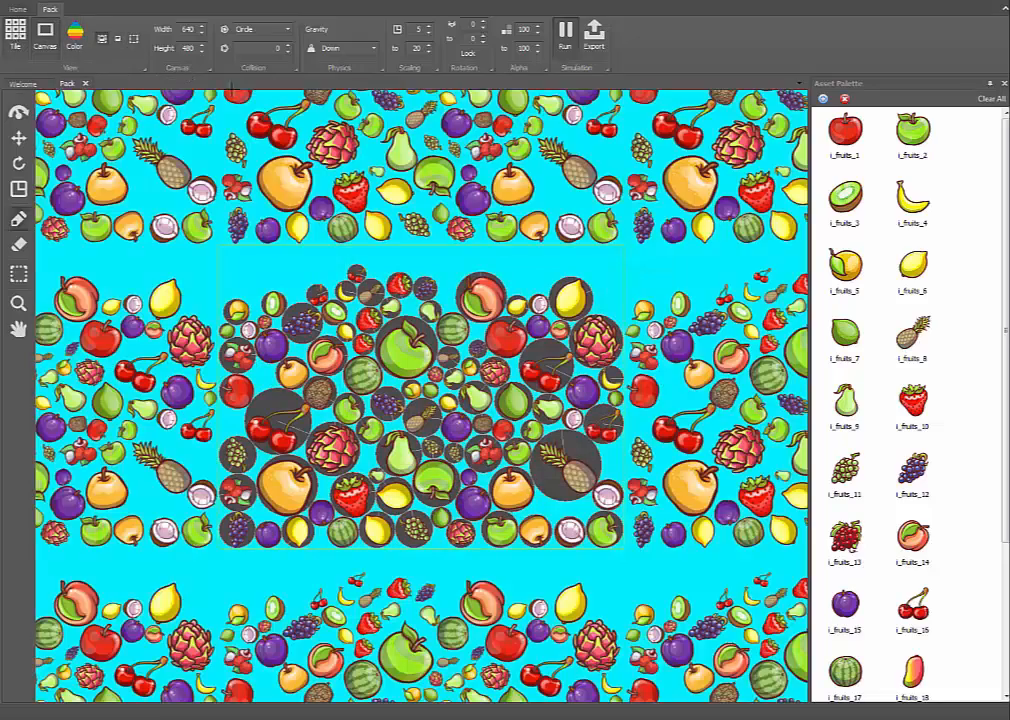
Try the Box collision shape with only the images shown, and the High collision shape with only the outlines shown.
left_click(255, 29)
left_click(245, 47)
left_click(118, 40)
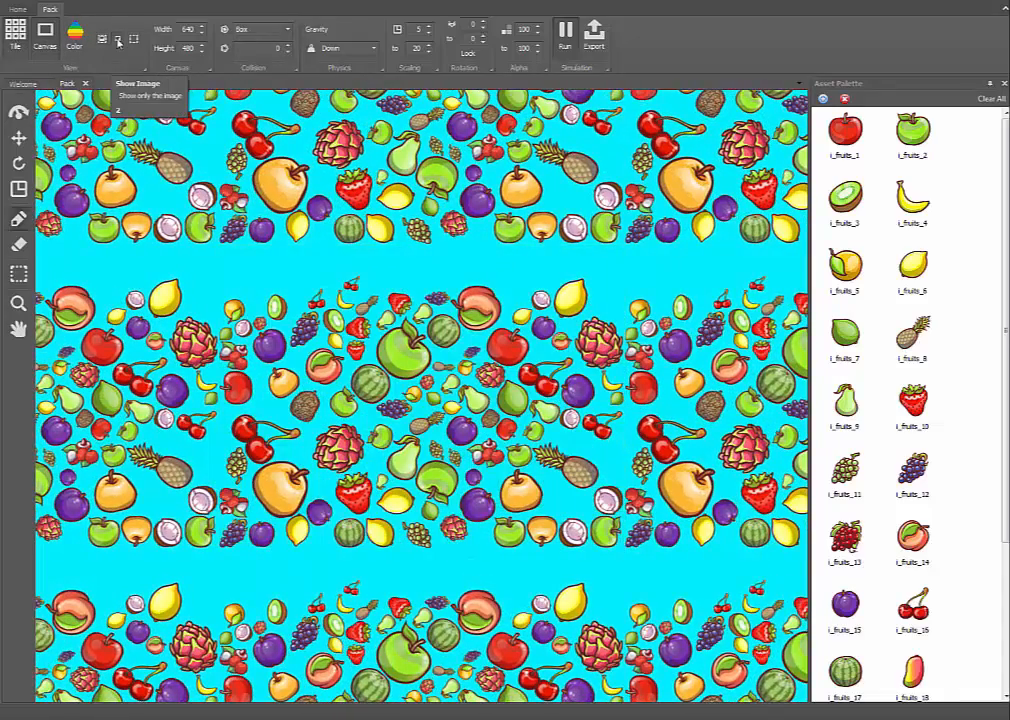
left_click(247, 64)
left_click(133, 39)
left_click(259, 32)
left_click(249, 74)
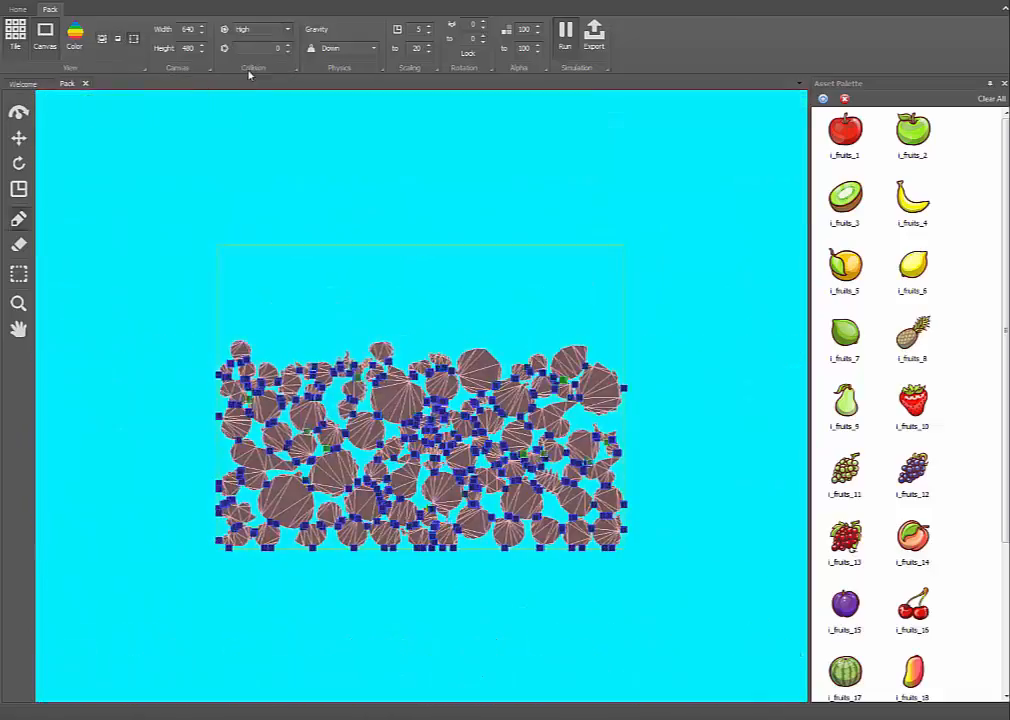
Return the fruit pack's collision shape to Circle and erase fruits diagonally across the pile.
left_click(118, 40)
left_click(279, 31)
left_click(274, 40)
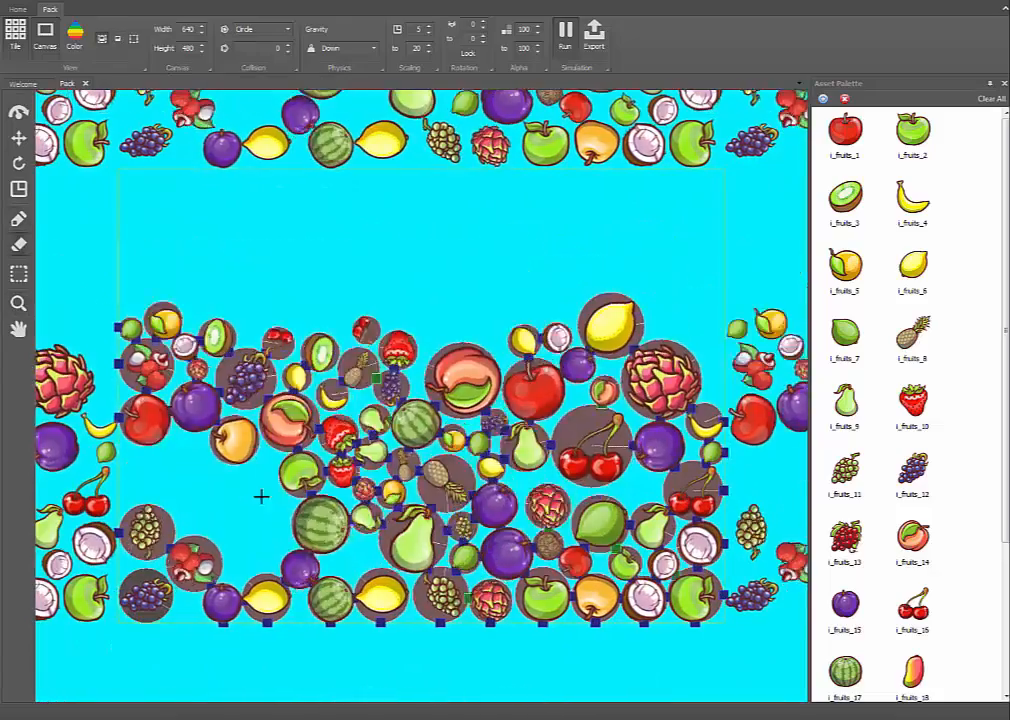
left_click_drag(285, 331, 602, 556)
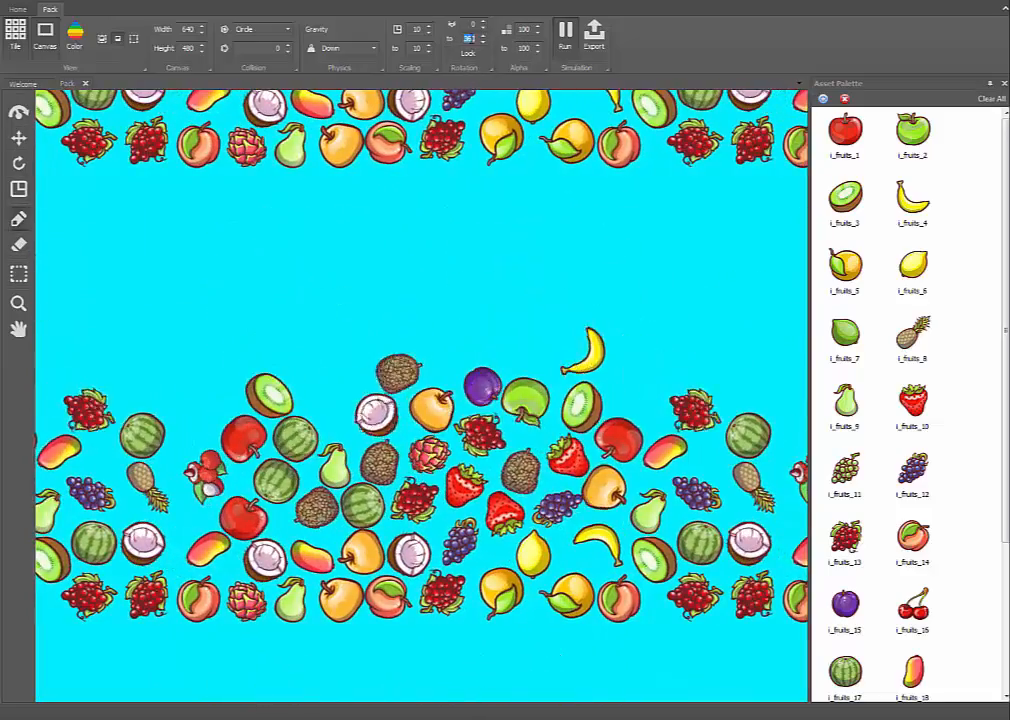
Cycle the fruit pack's gravity through Up, Left and Center, ending on Edge.
left_click(354, 49)
left_click(353, 68)
left_click(350, 49)
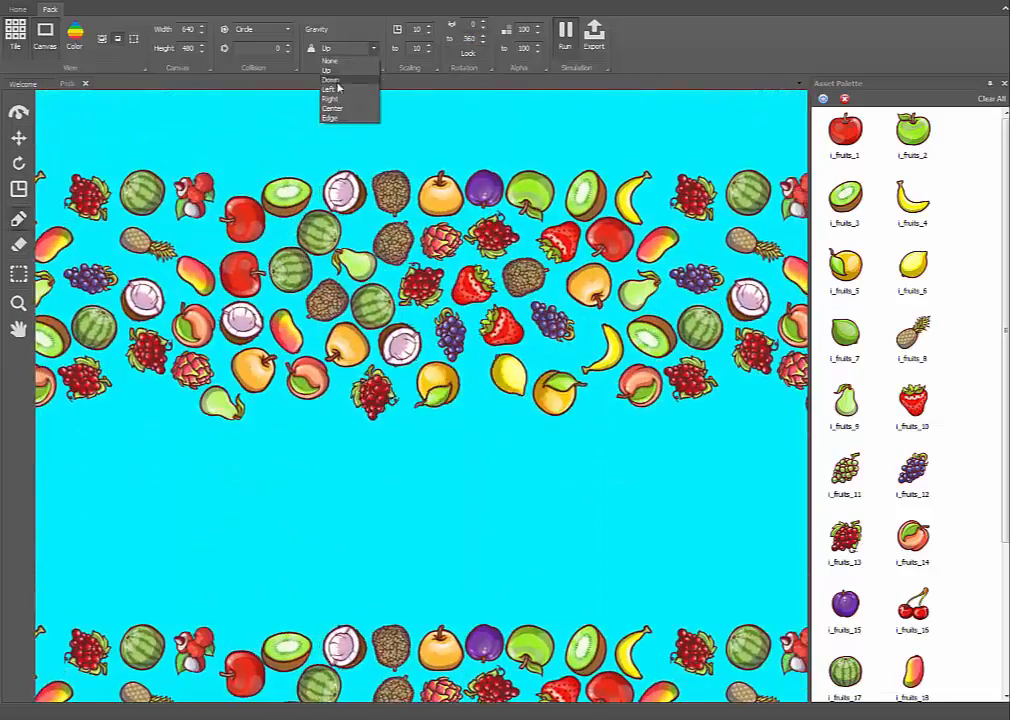
left_click(335, 91)
left_click(373, 48)
left_click(338, 108)
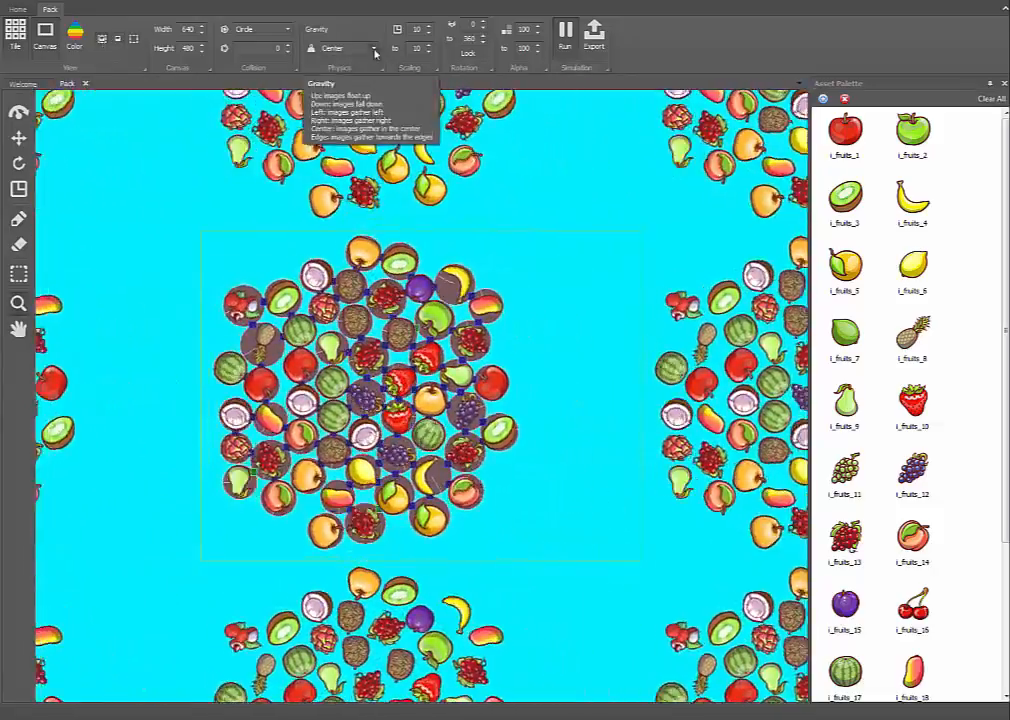
left_click(373, 48)
left_click(340, 118)
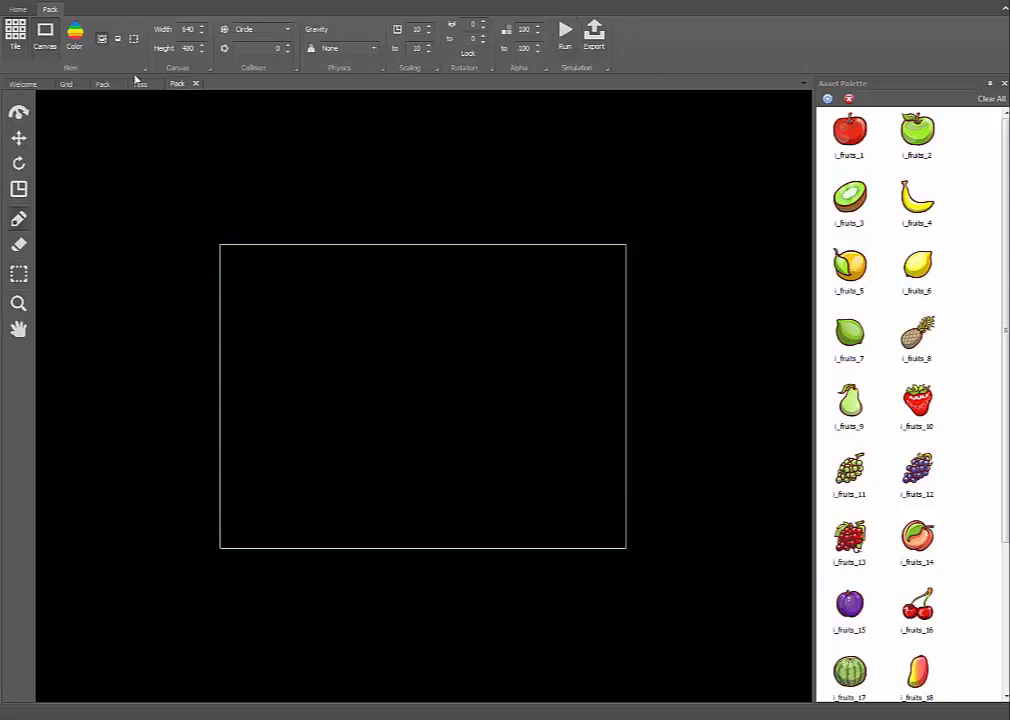
Set the empty fruit pack's background colour to cyan.
left_click(75, 38)
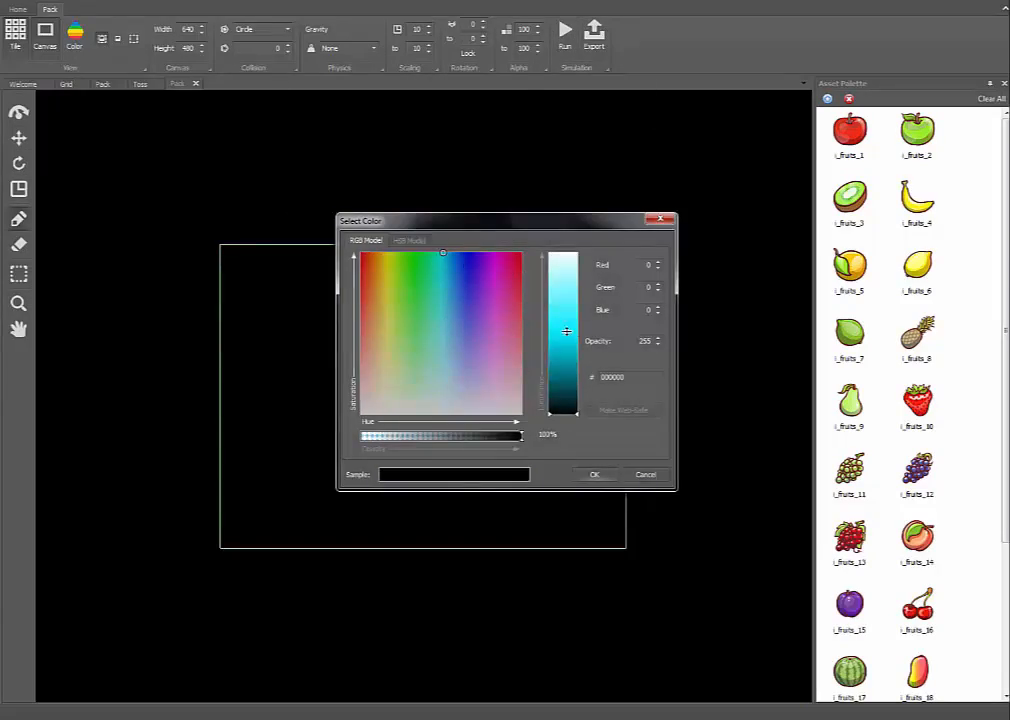
left_click(567, 331)
left_click(594, 475)
Paint fruits across the canvas and set the gravity to Down so they pile up.
mouse_move(334, 331)
left_mouse_down()
mouse_move(478, 280)
mouse_move(402, 255)
mouse_move(321, 510)
mouse_move(316, 268)
mouse_move(398, 358)
left_mouse_up()
left_click(372, 49)
left_click(340, 80)
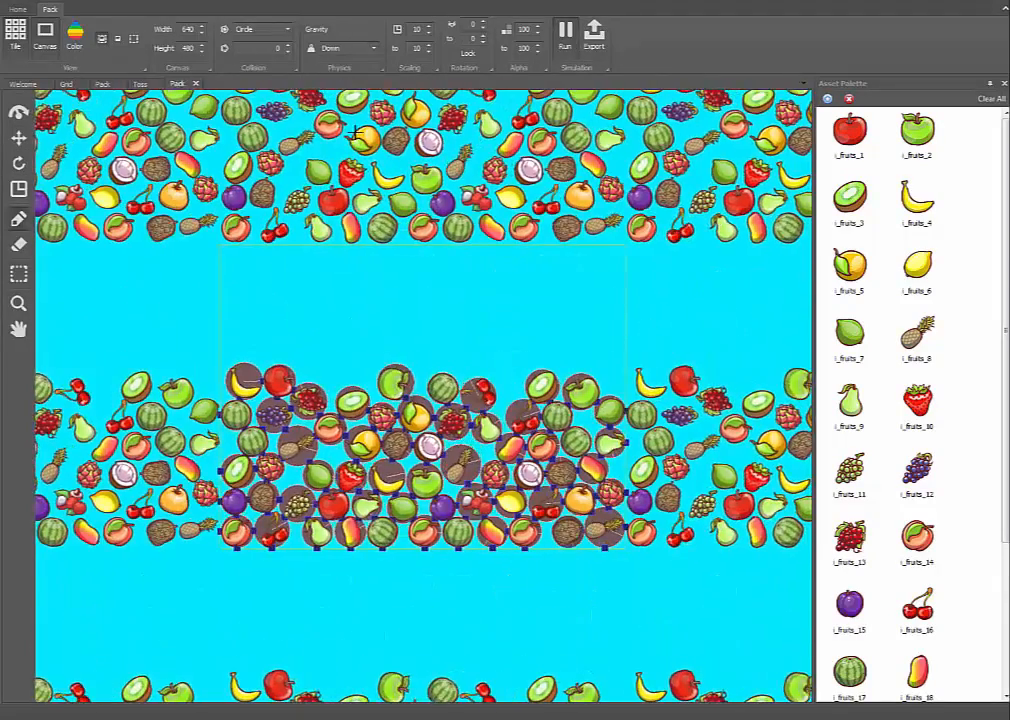
Raise the circle collision padding to 40 and on to 100, showing only the fruit images.
double_click(18, 303)
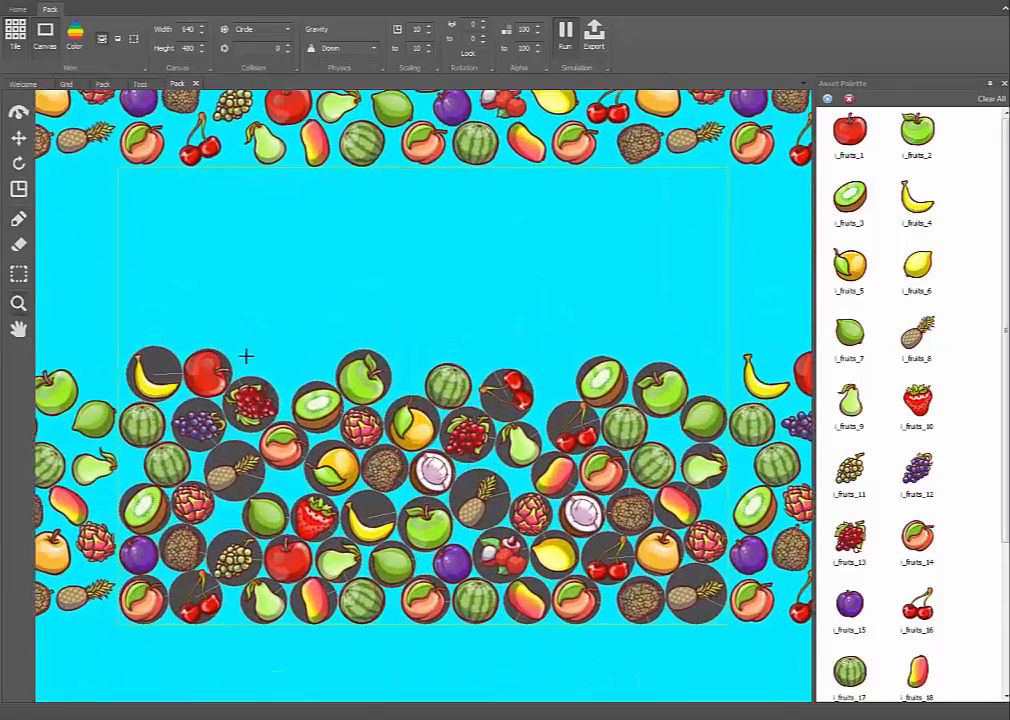
key("Return")
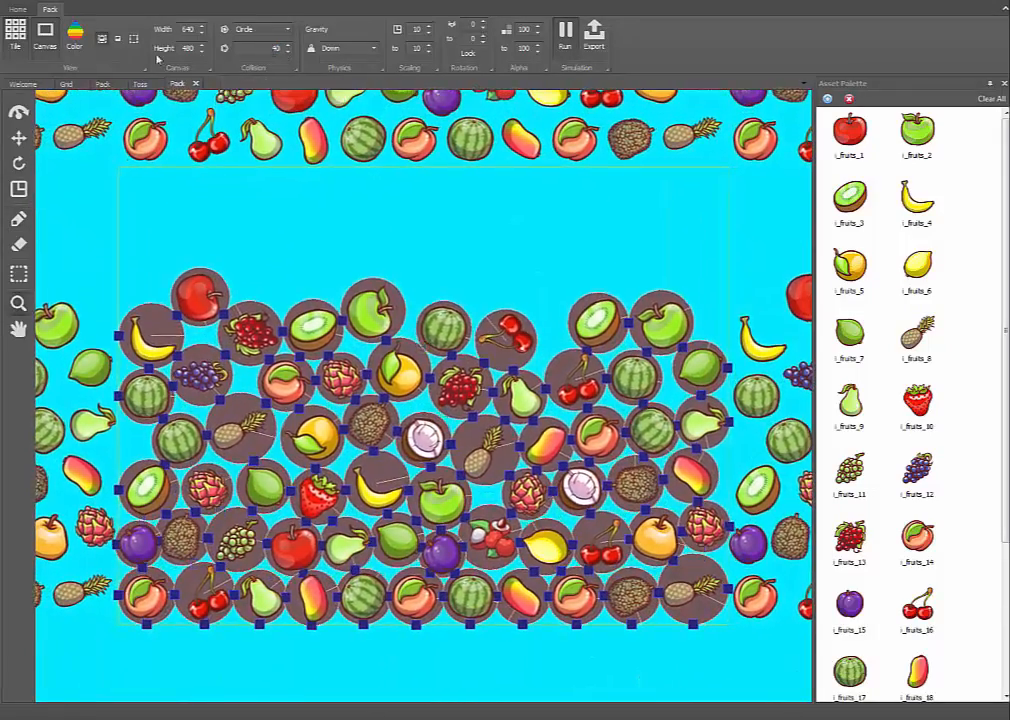
left_click(118, 39)
double_click(275, 48)
scroll(275, 49, "up", 10)
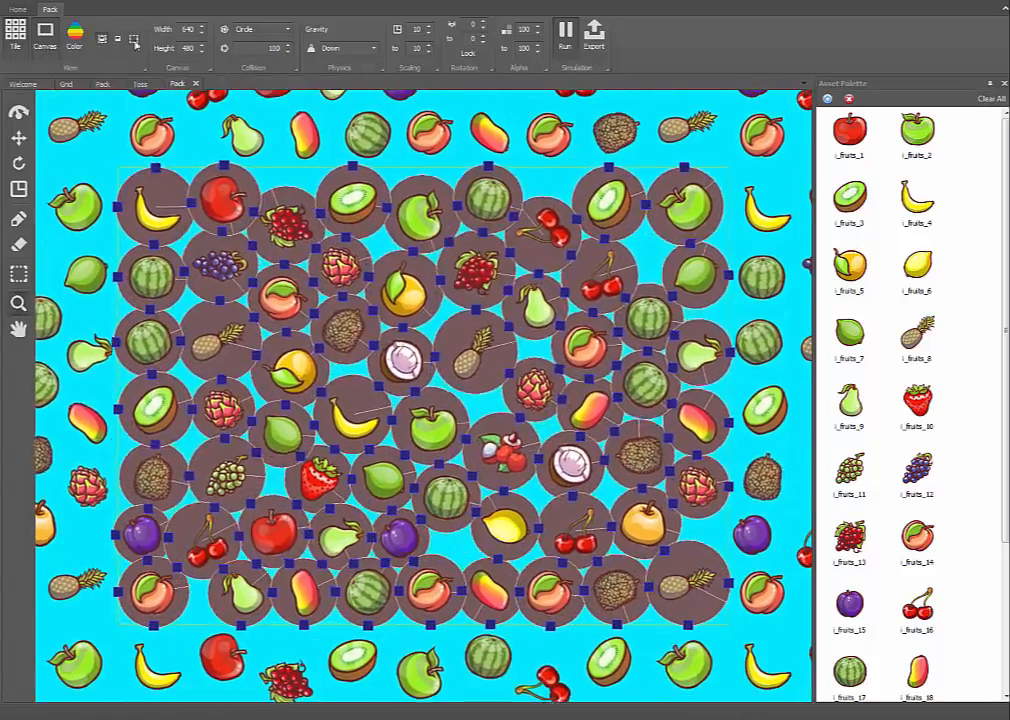
left_click(118, 39)
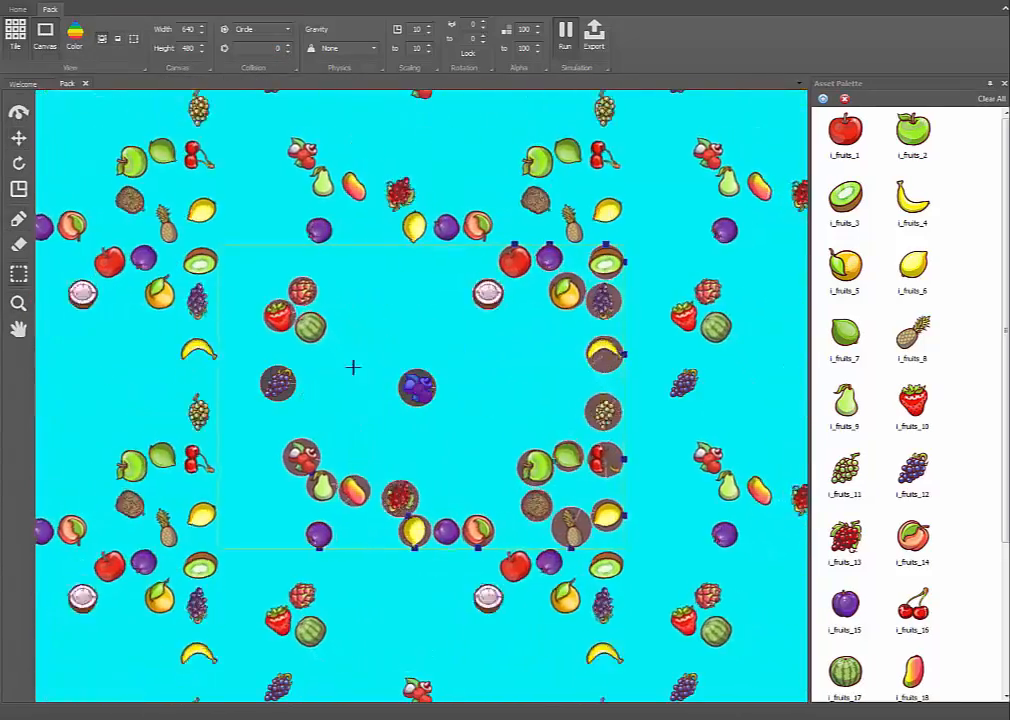
Move the lychee near the canvas centre and enlarge it to about half the canvas width.
mouse_move(352, 365)
left_mouse_down()
mouse_move(467, 440)
mouse_move(433, 388)
left_mouse_up()
left_click(18, 138)
left_click(18, 188)
left_click_drag(498, 390, 523, 390)
Lock the enlarged lychee in place.
left_click(18, 273)
right_click(429, 353)
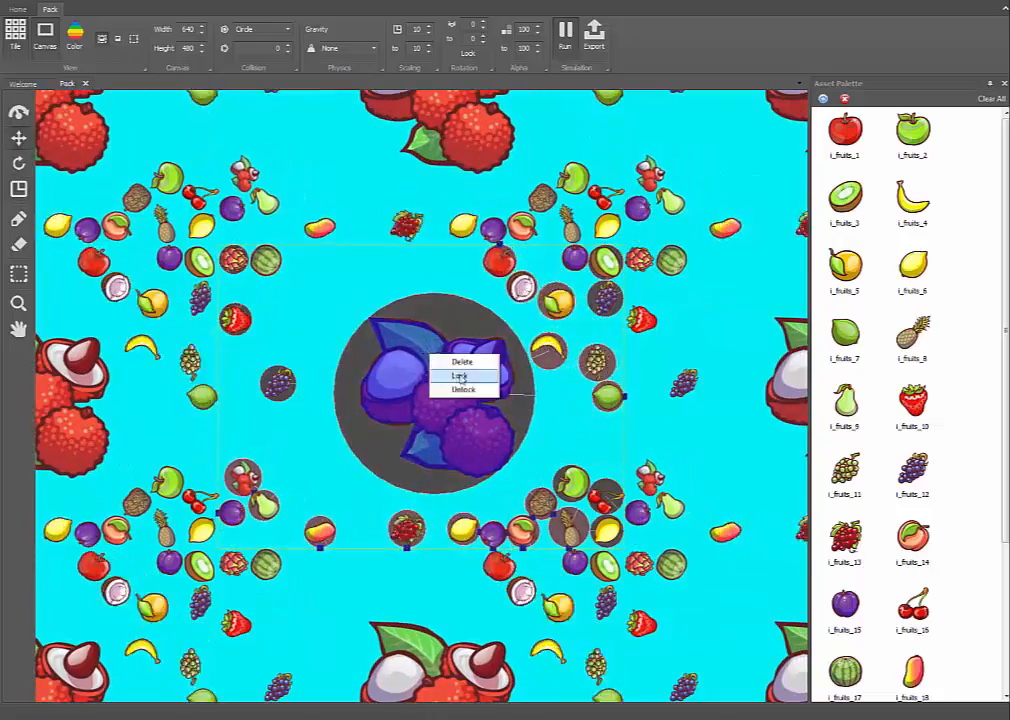
left_click(460, 376)
Try Right and Left gravity around the locked lychee and settle on Center.
left_click(343, 48)
left_click(338, 106)
left_click(343, 48)
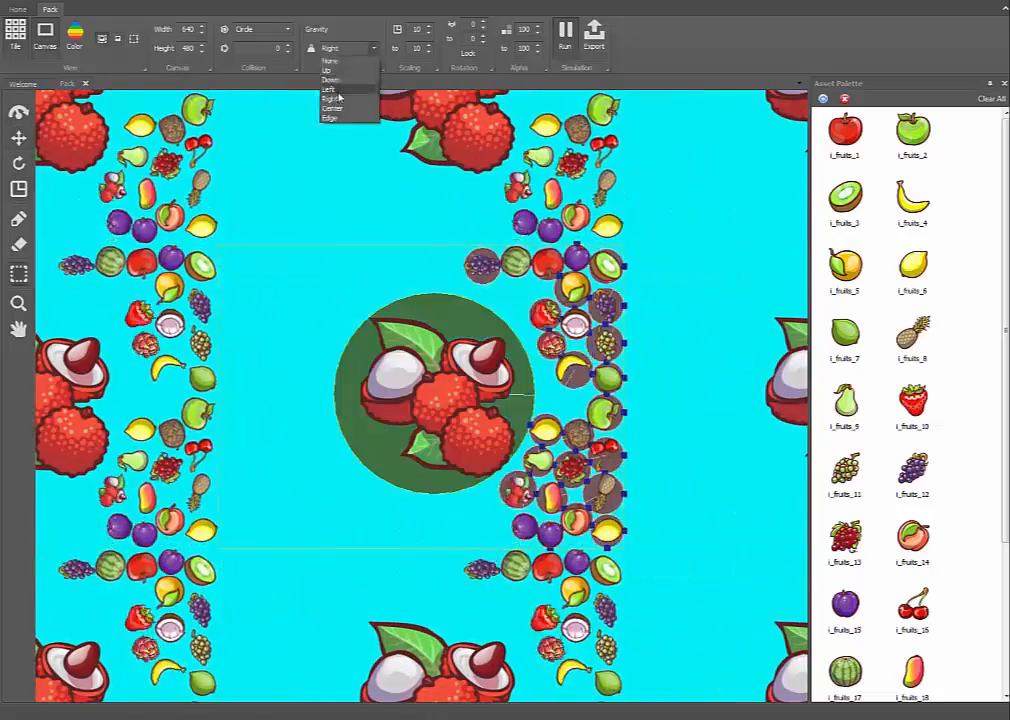
left_click(338, 92)
left_click(343, 48)
left_click(338, 106)
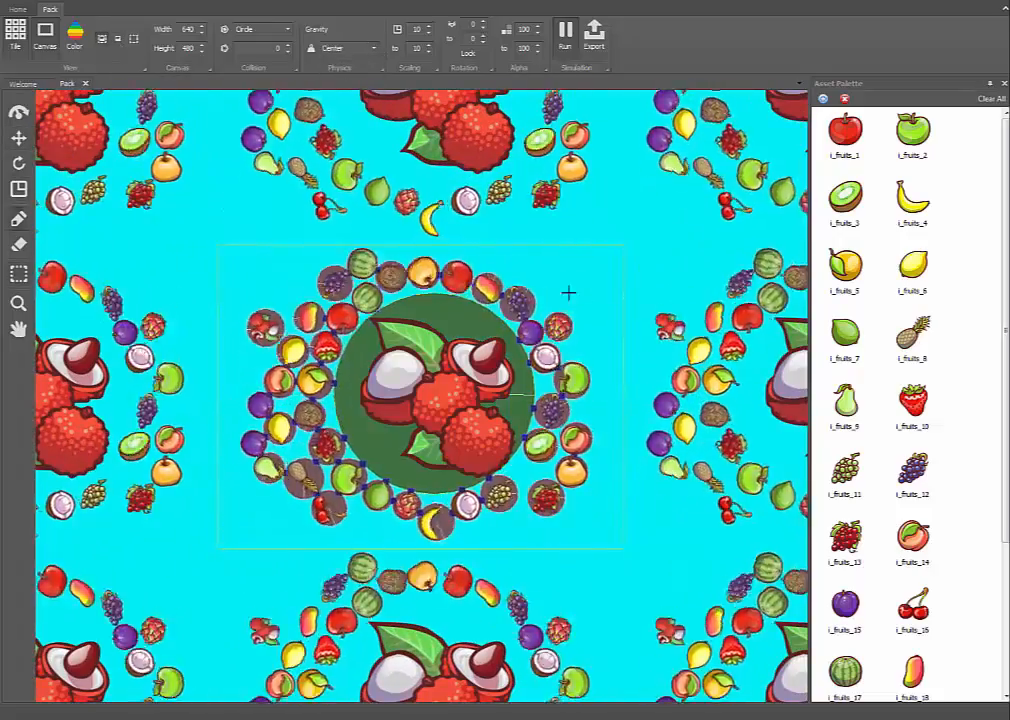
Set the collision padding to 30 and the collision shape to Low, showing both outlines and images.
left_click(255, 29)
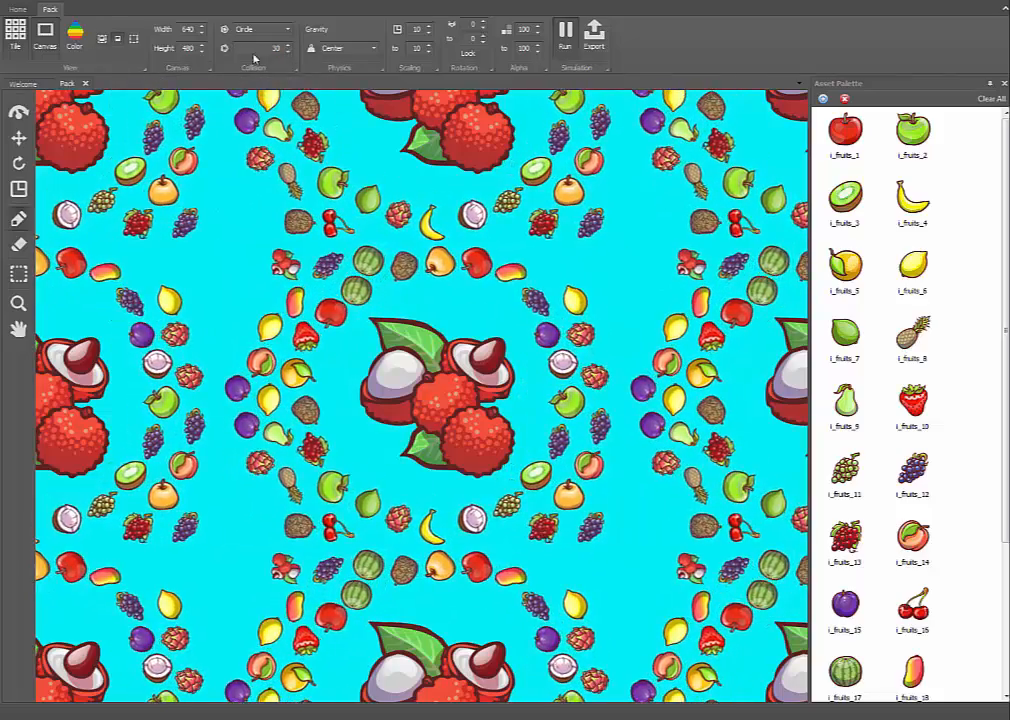
left_click(247, 62)
left_click(118, 40)
left_click(102, 40)
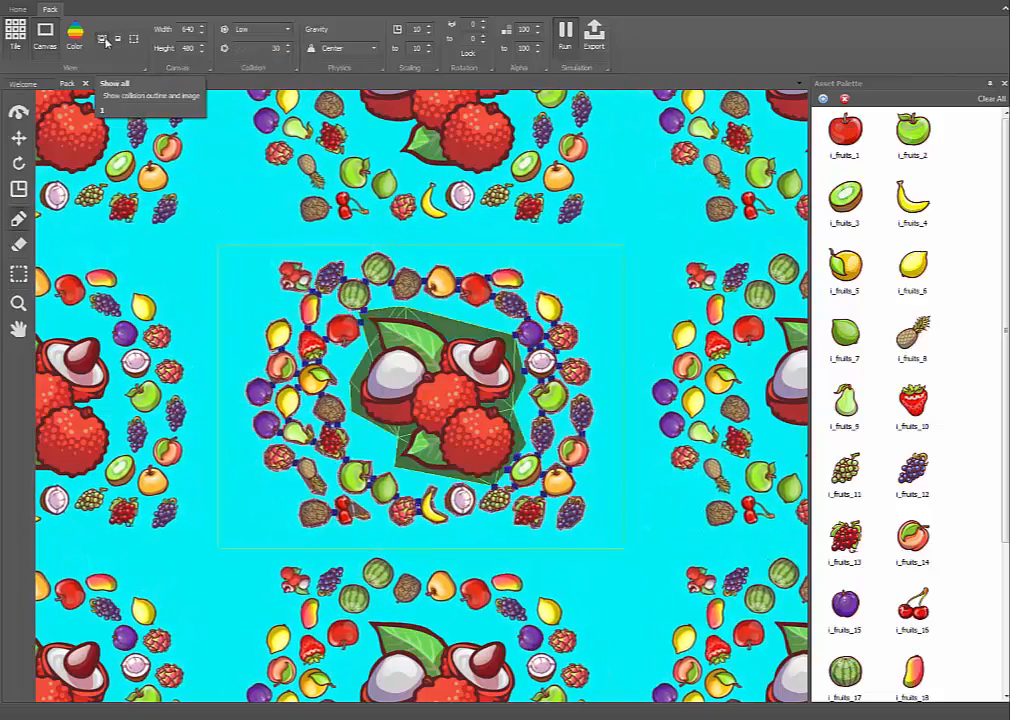
Show only the fruit images and set the gravity to Down.
left_click(119, 41)
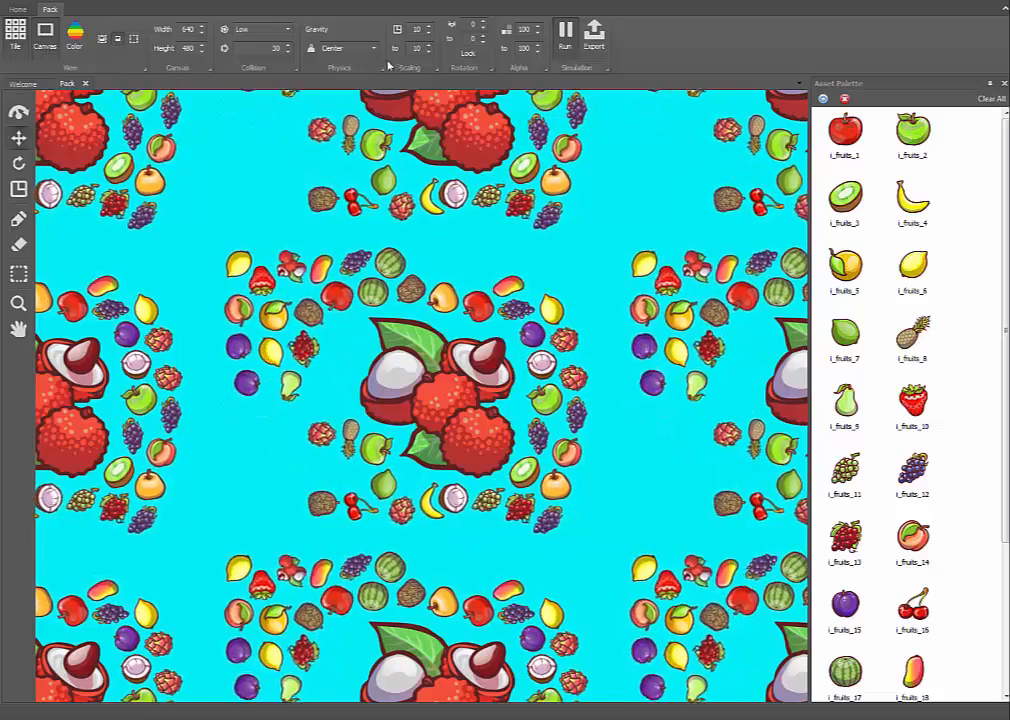
left_click(340, 48)
left_click(333, 81)
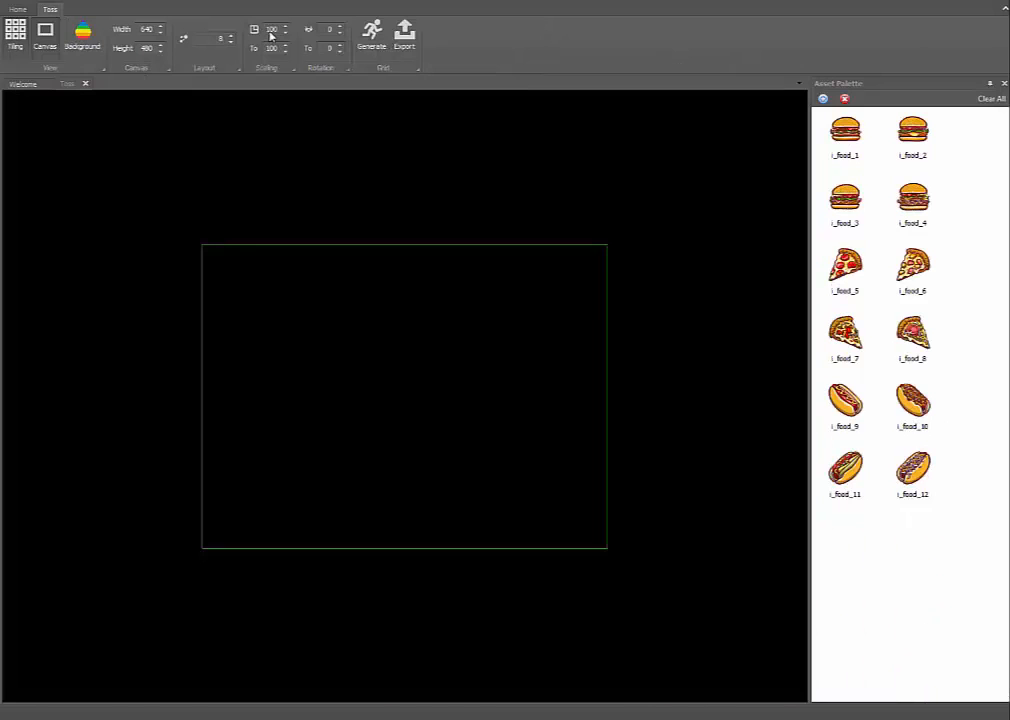
Set the food toss's minimum and maximum scaling to 10 and generate a new arrangement.
double_click(270, 32)
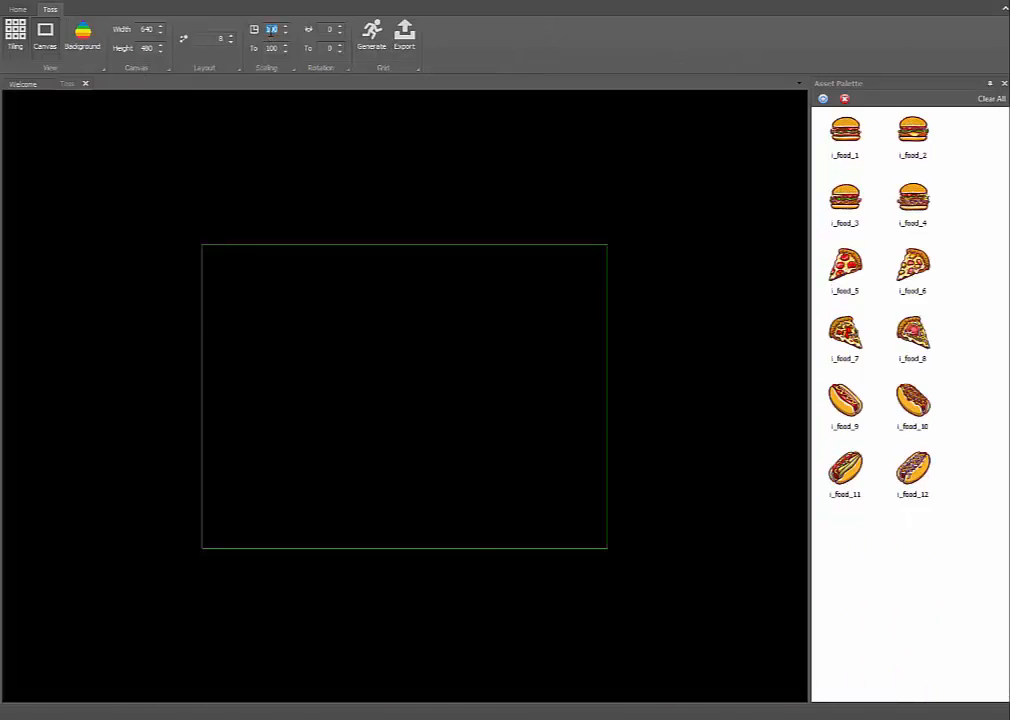
type("10")
left_click(273, 50)
key("Return")
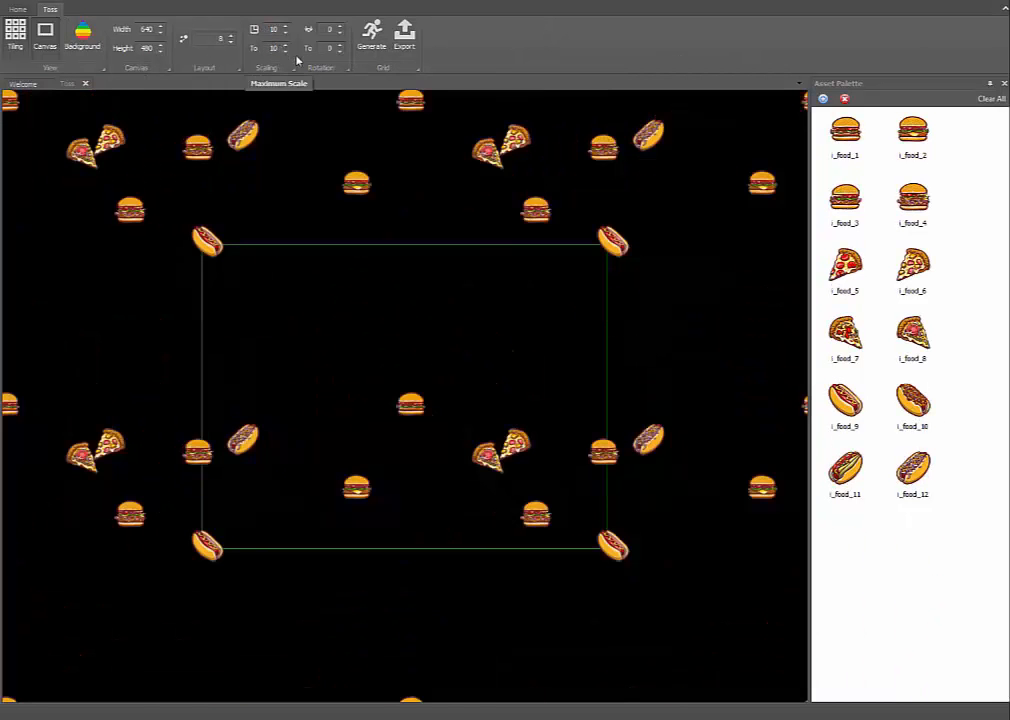
left_click(371, 37)
Set the food toss's background colour to cyan.
left_click(82, 37)
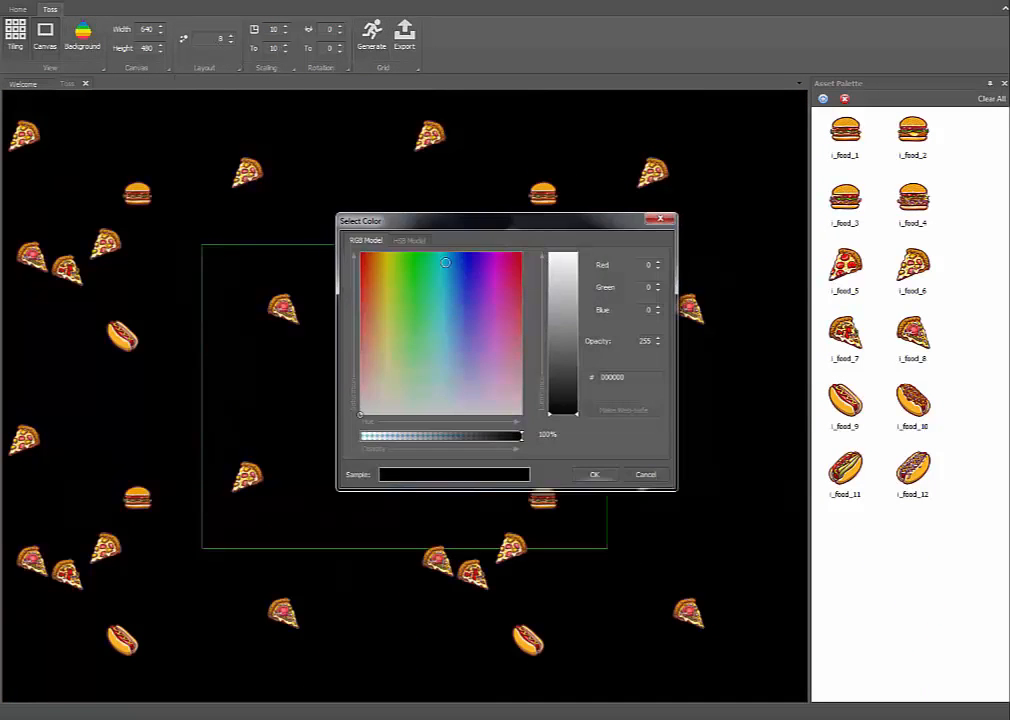
left_click(441, 253)
left_click(594, 476)
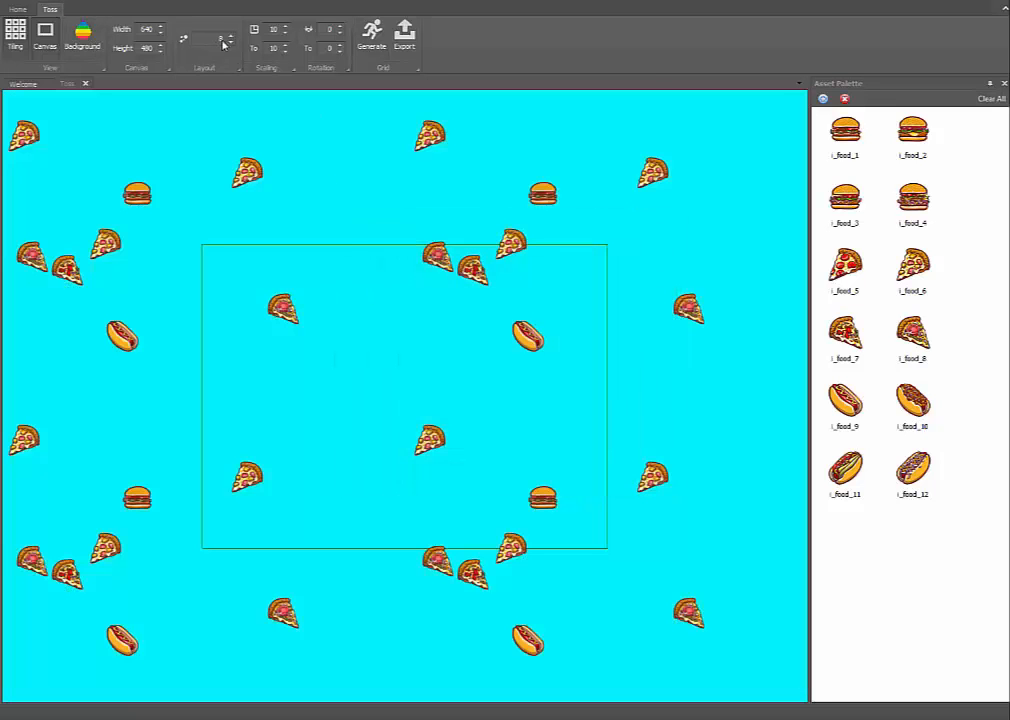
Set the toss to 50 items with a maximum rotation of 360 and generate a new arrangement.
key("Return")
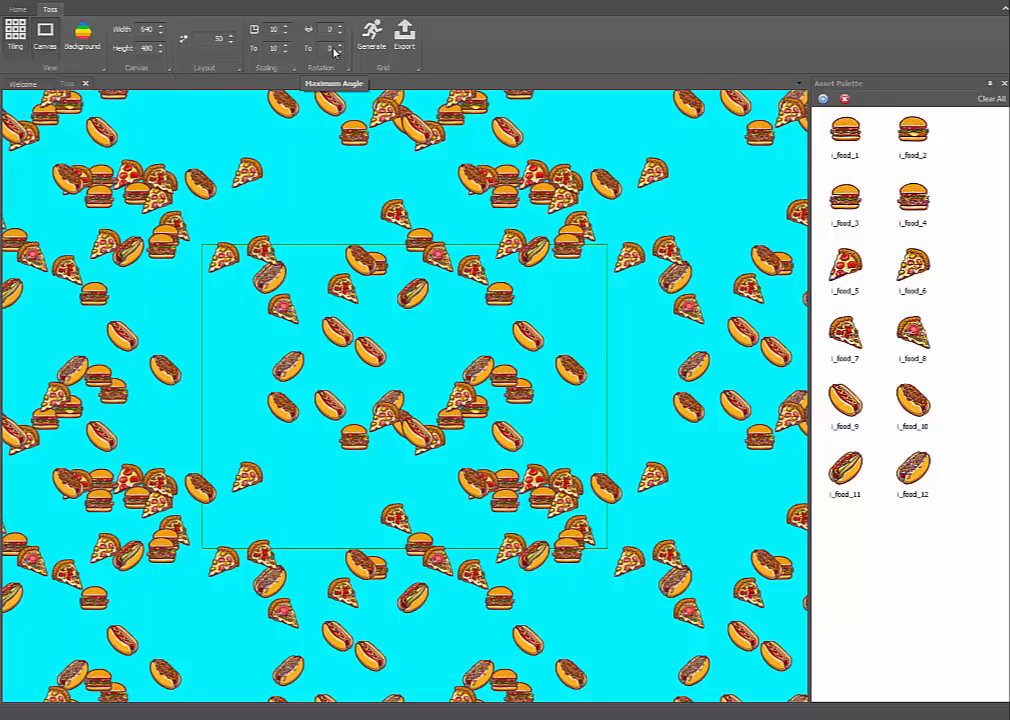
key("Return")
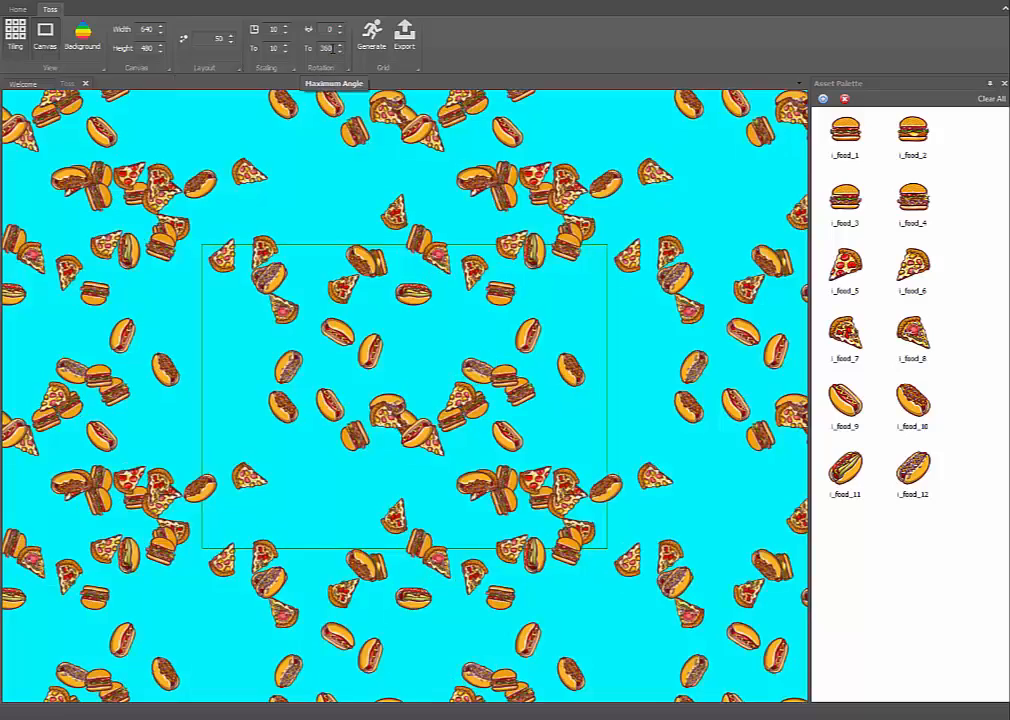
left_click(366, 44)
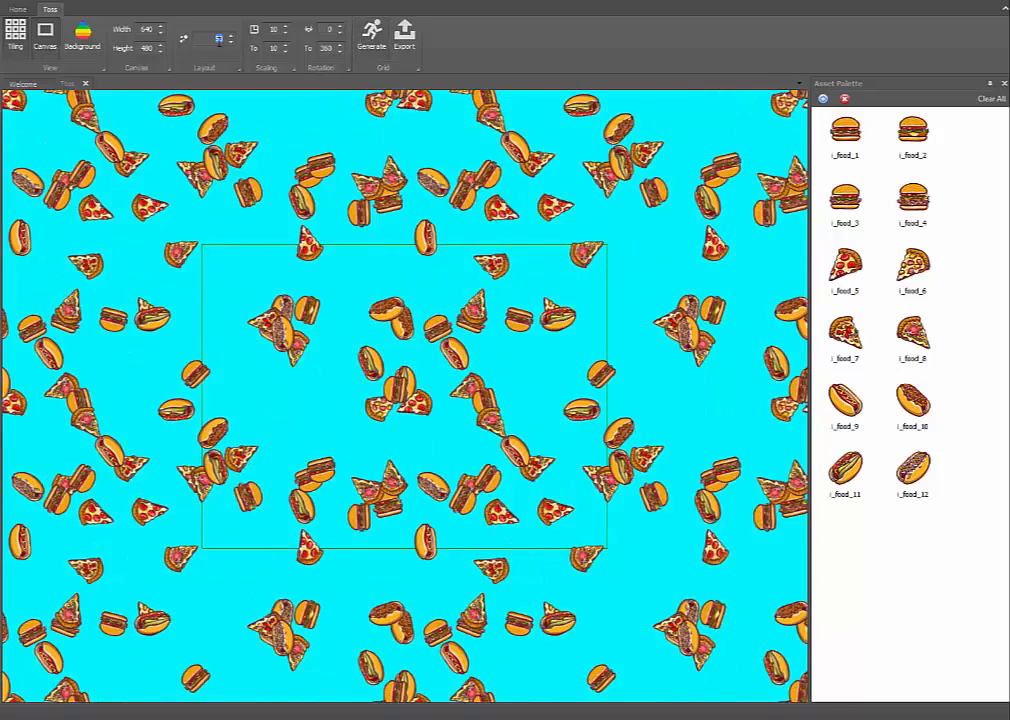
Increase the toss to 200 items and set its minimum and maximum scaling to 20.
key("Return")
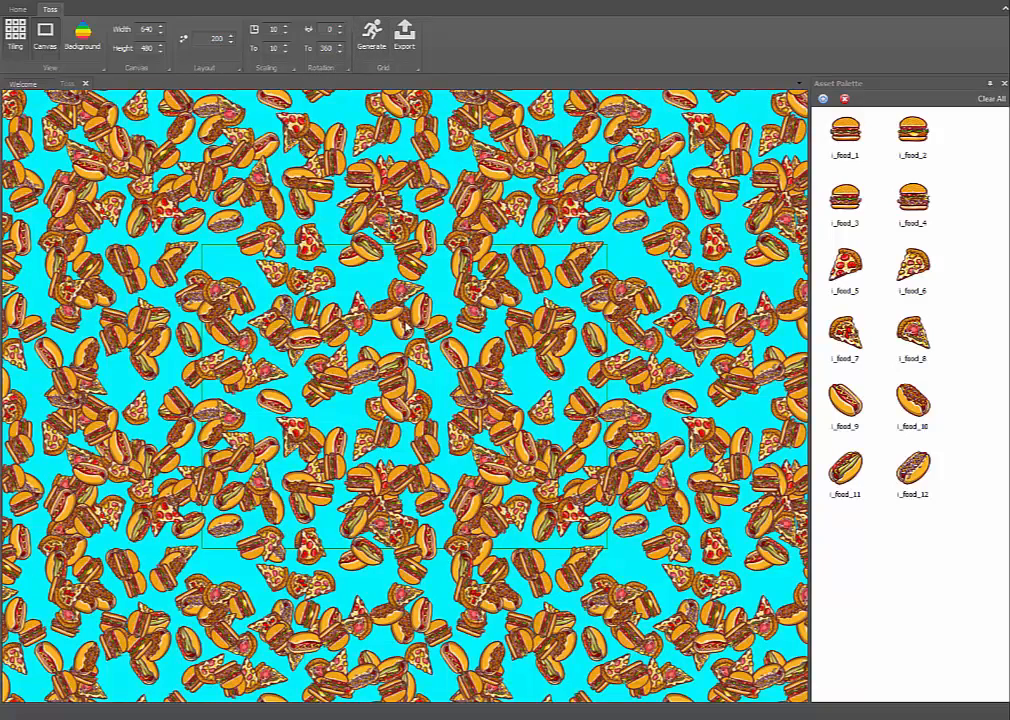
double_click(272, 30)
type("20")
key("Return")
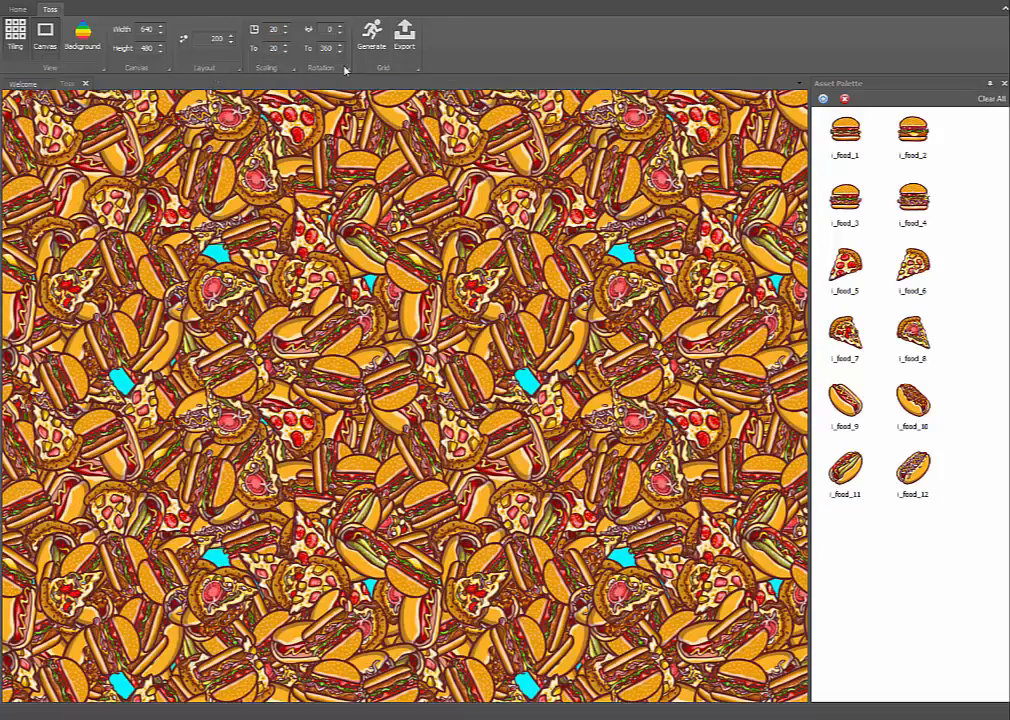
Limit the rotation of the food images to a range of -20 to 20.
type("20")
key("Return")
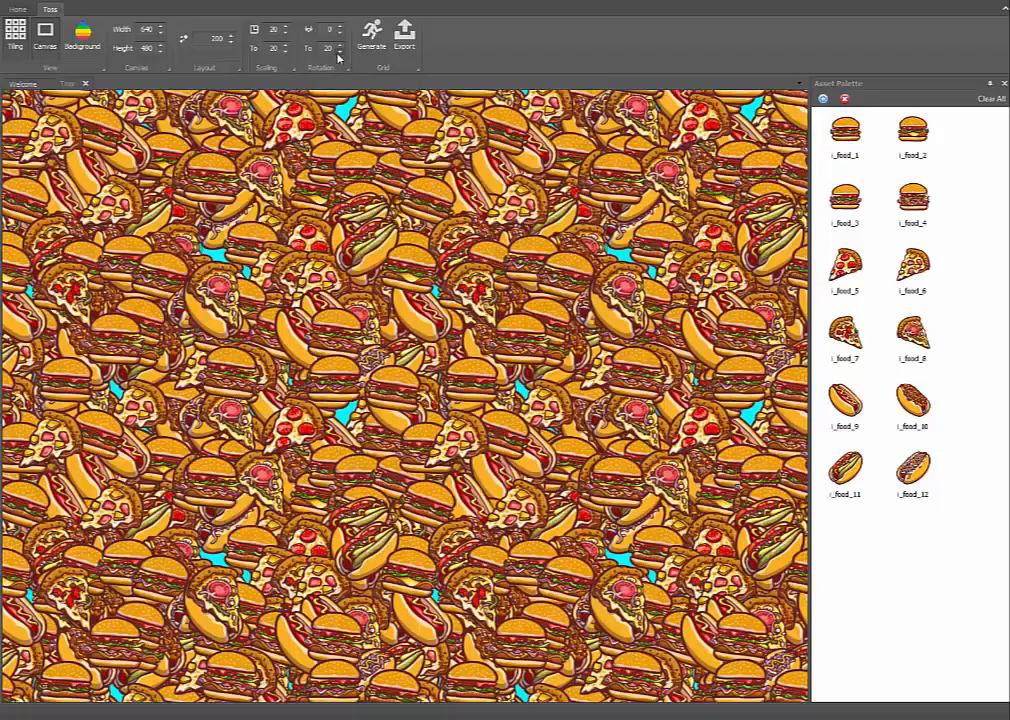
double_click(329, 29)
type("-20")
key("Return")
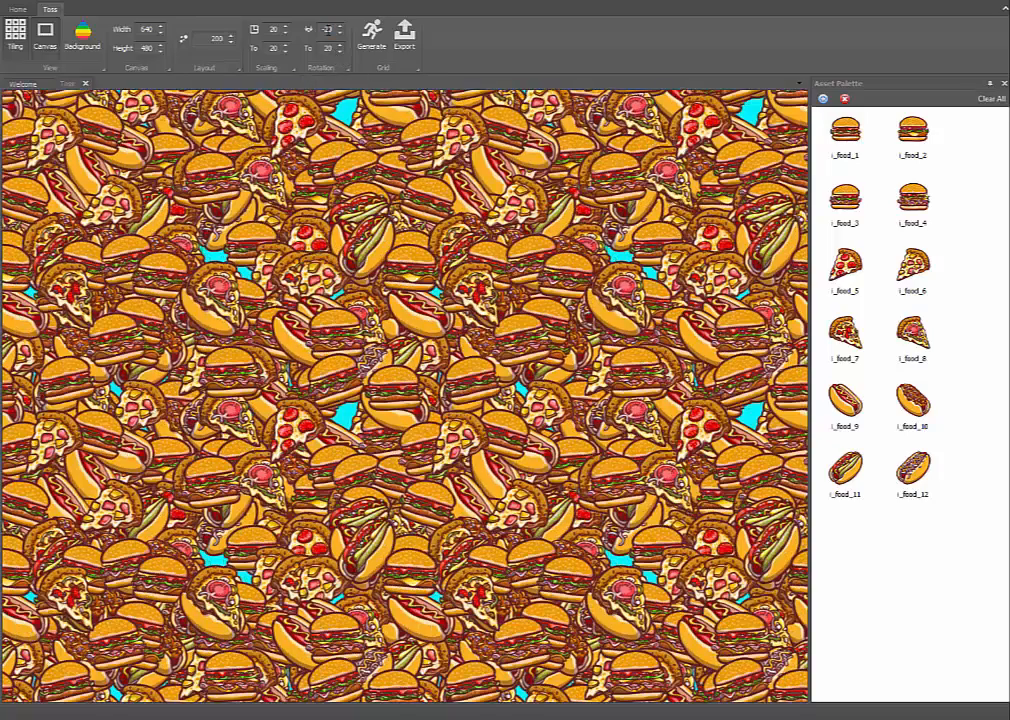
Reduce the toss to 50 items and generate new arrangements twice.
double_click(273, 29)
type("50")
key("Return")
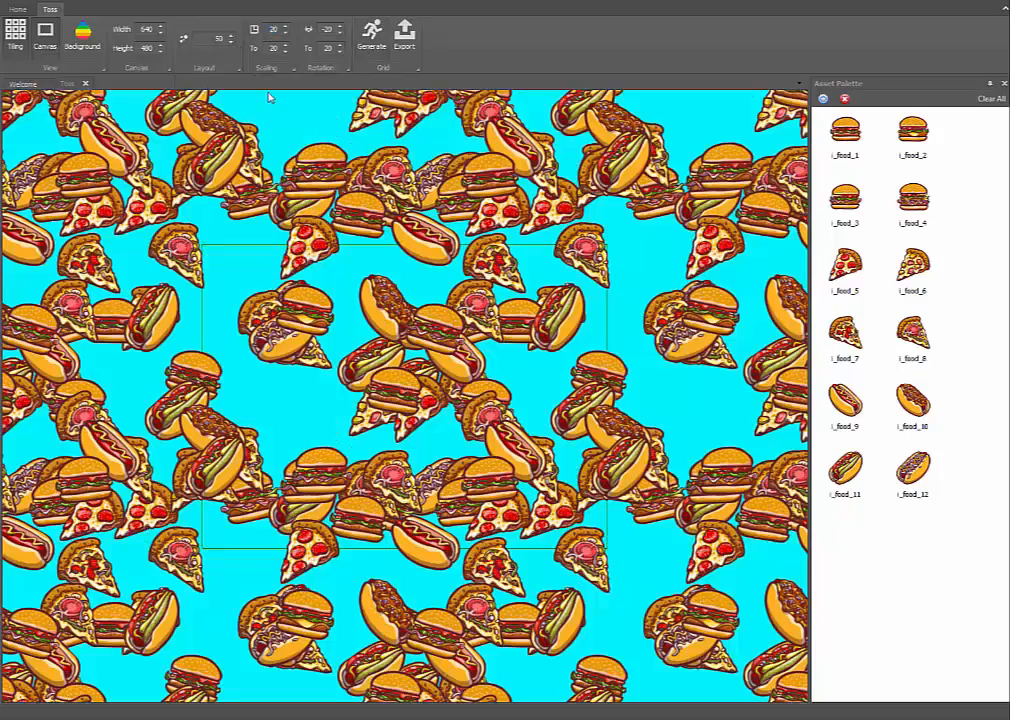
left_click(373, 37)
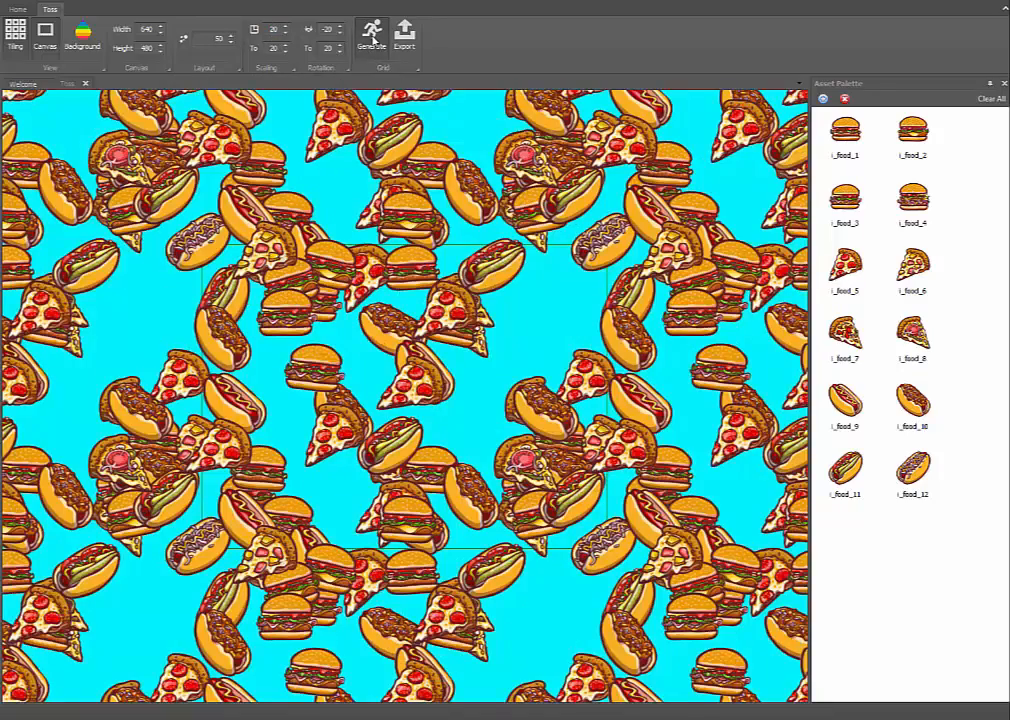
left_click(375, 40)
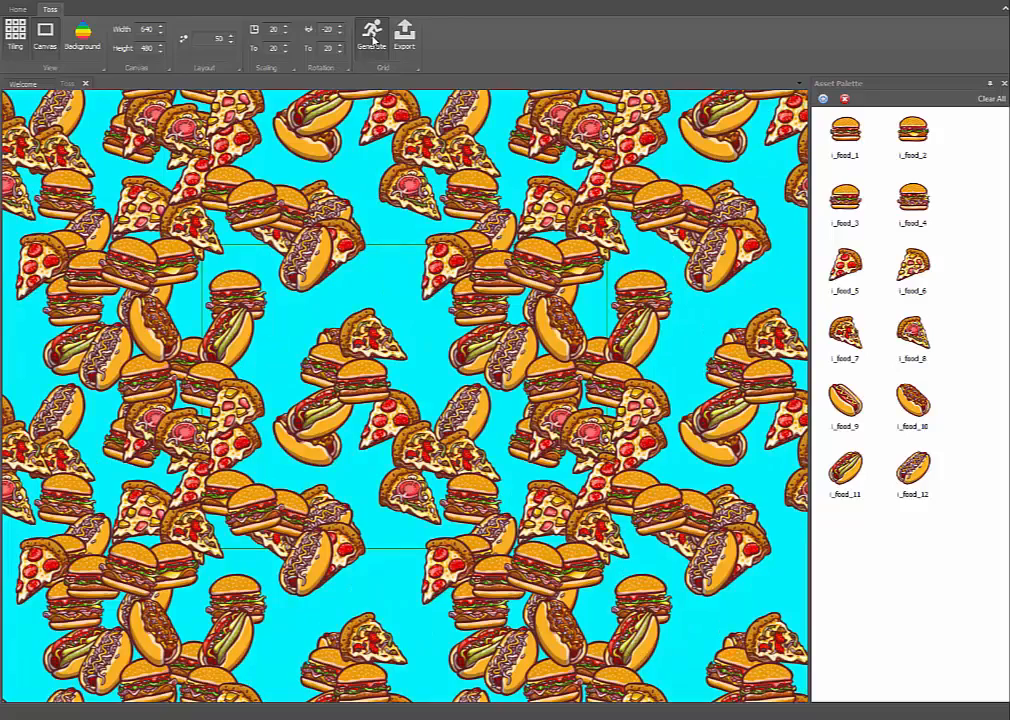
Raise the toss's item count to 200.
left_click(218, 40)
type("2")
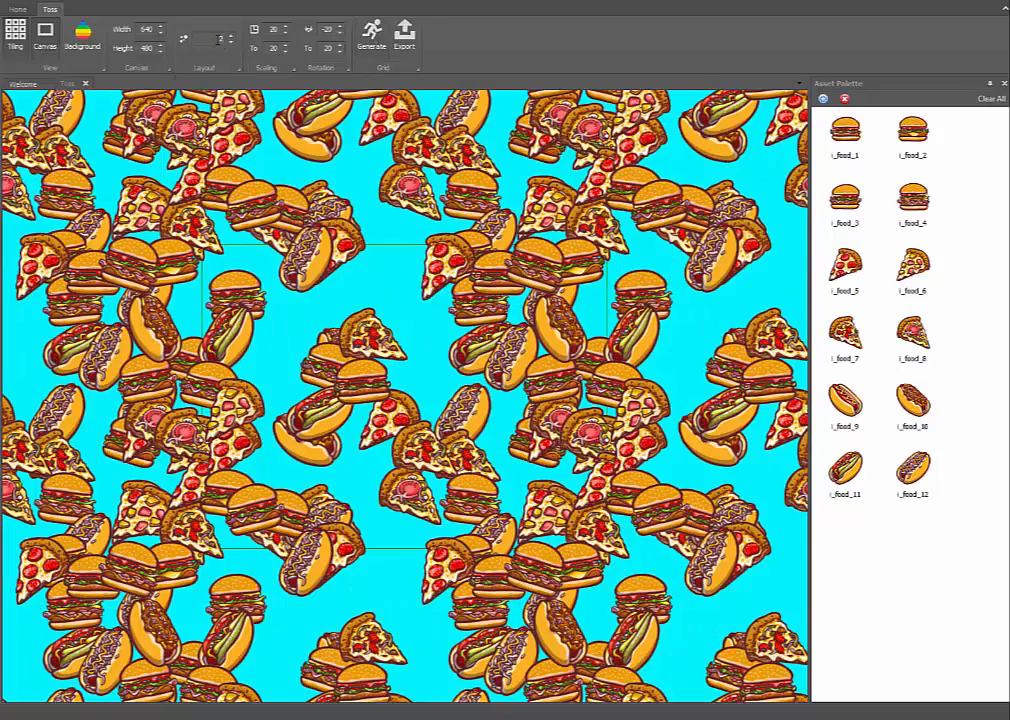
type("00")
key("Return")
Resize the toss canvas to 1000 wide by 1000 high.
double_click(153, 31)
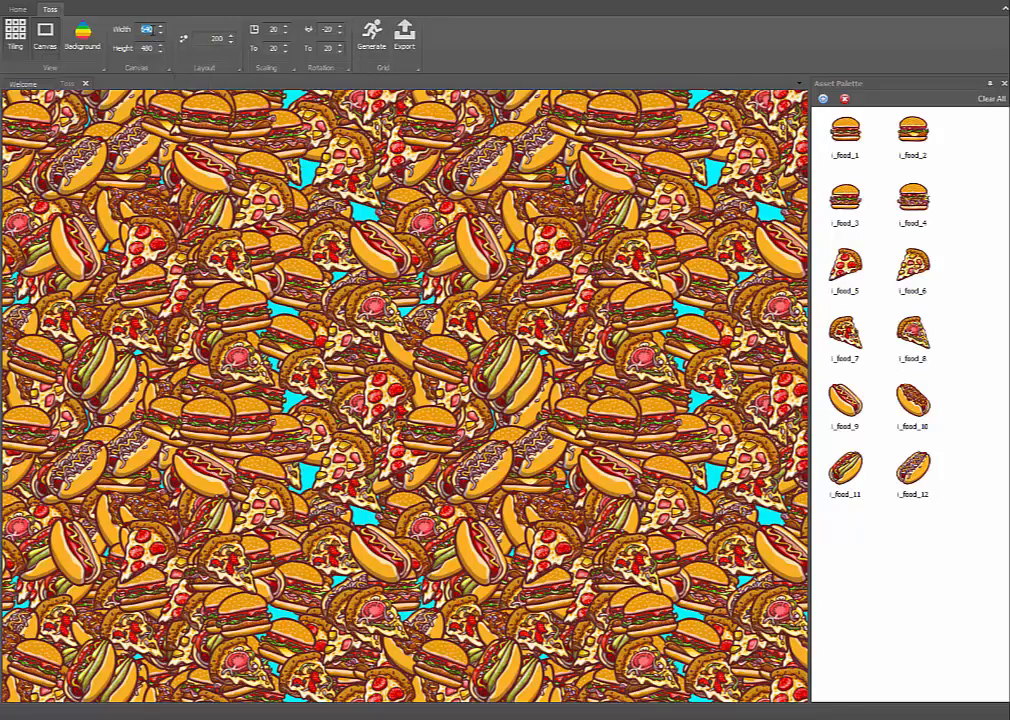
type("1000")
key("Return")
type("1000")
key("Return")
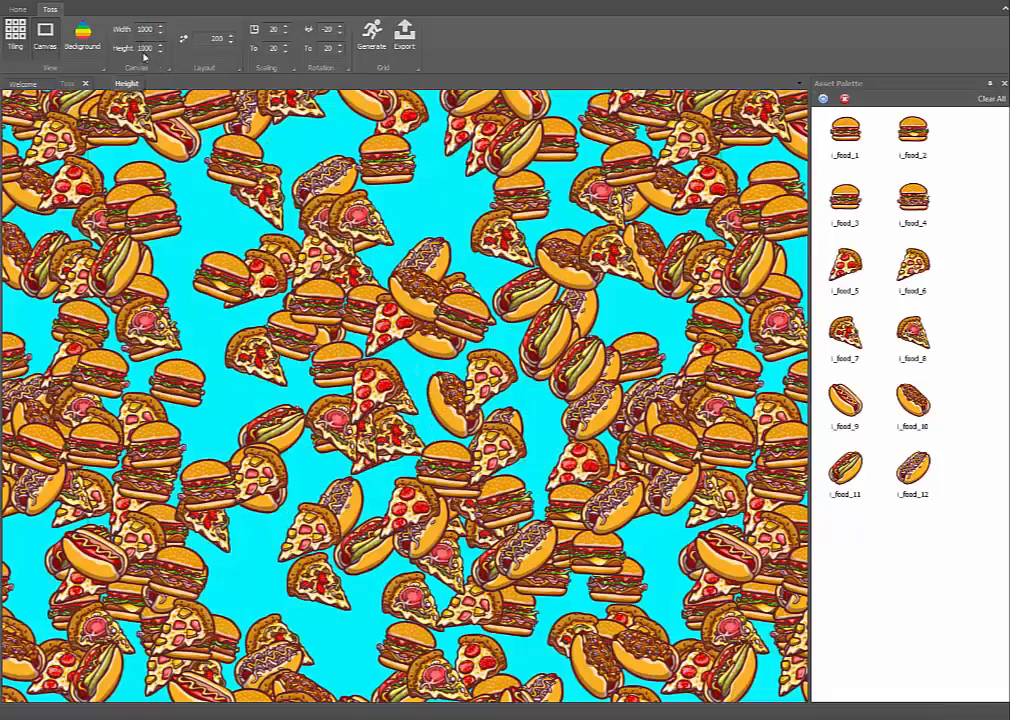
Increase the toss to 500 items and turn off tiling.
key("Return")
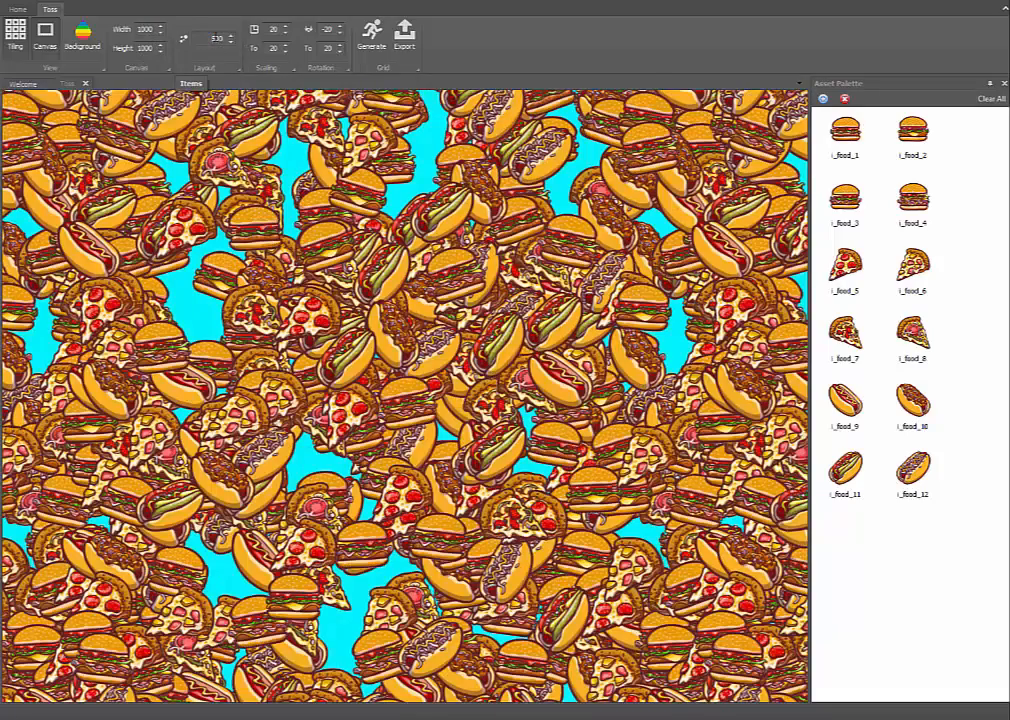
left_click(21, 34)
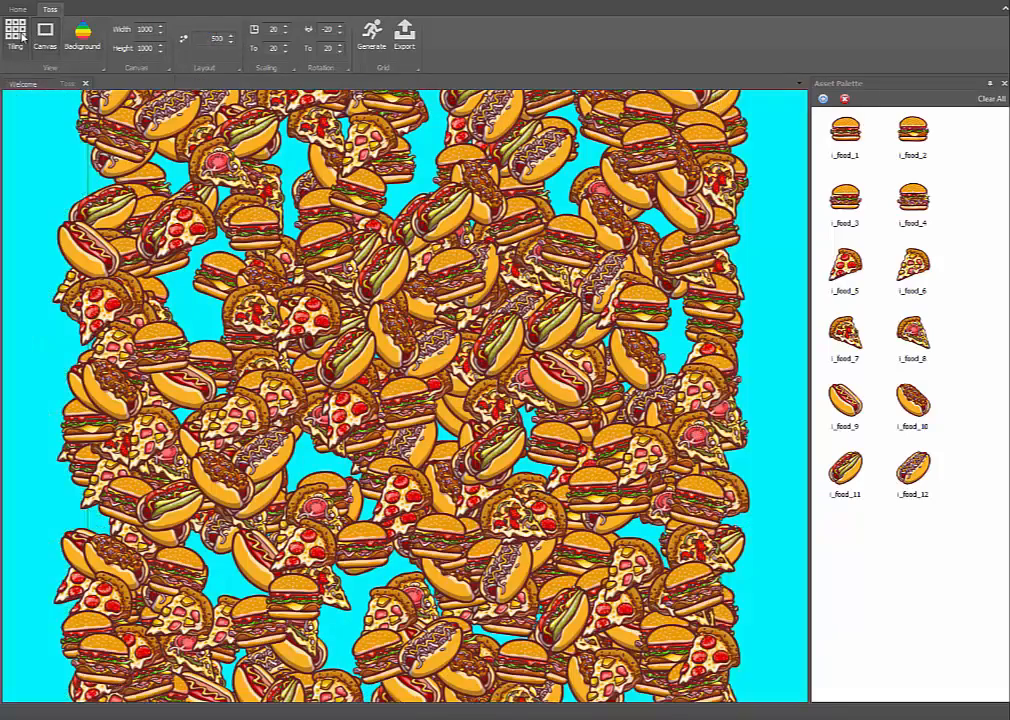